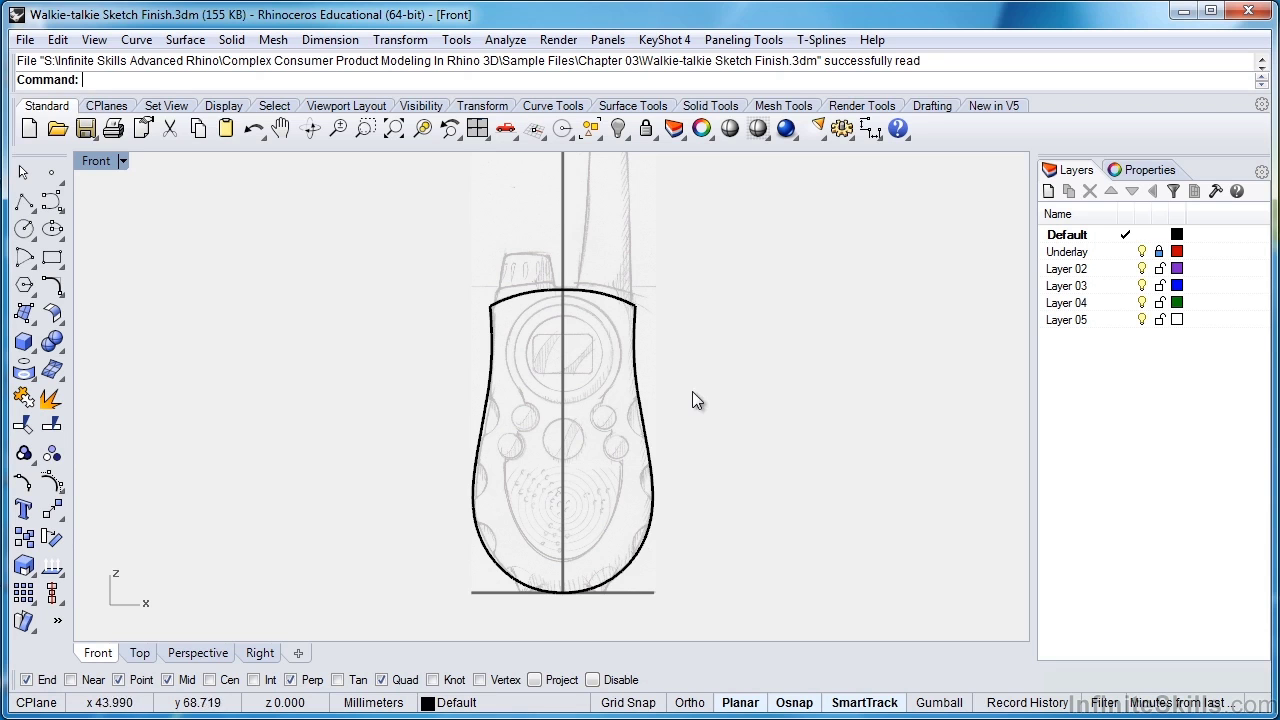
Select the walkie-talkie outline curve to check it, then deselect it.
{"action": "left_click", "coordinate": [637, 368]}
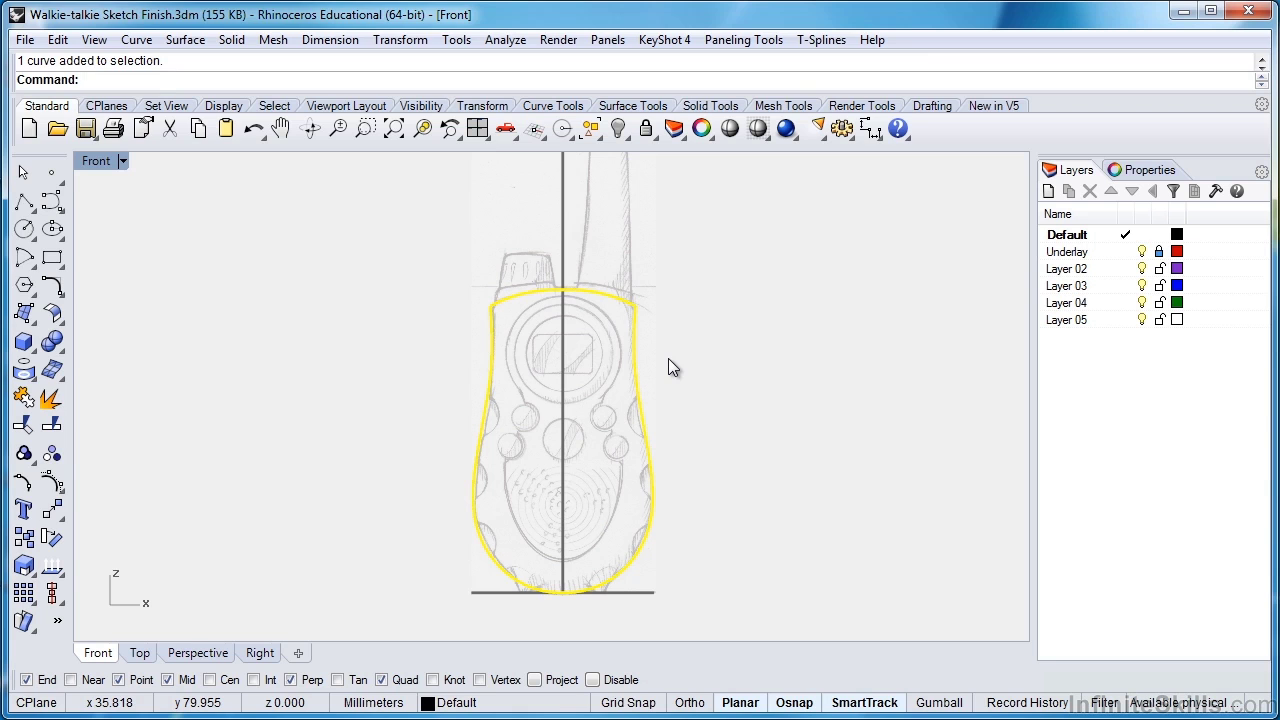
{"action": "key", "text": "Escape"}
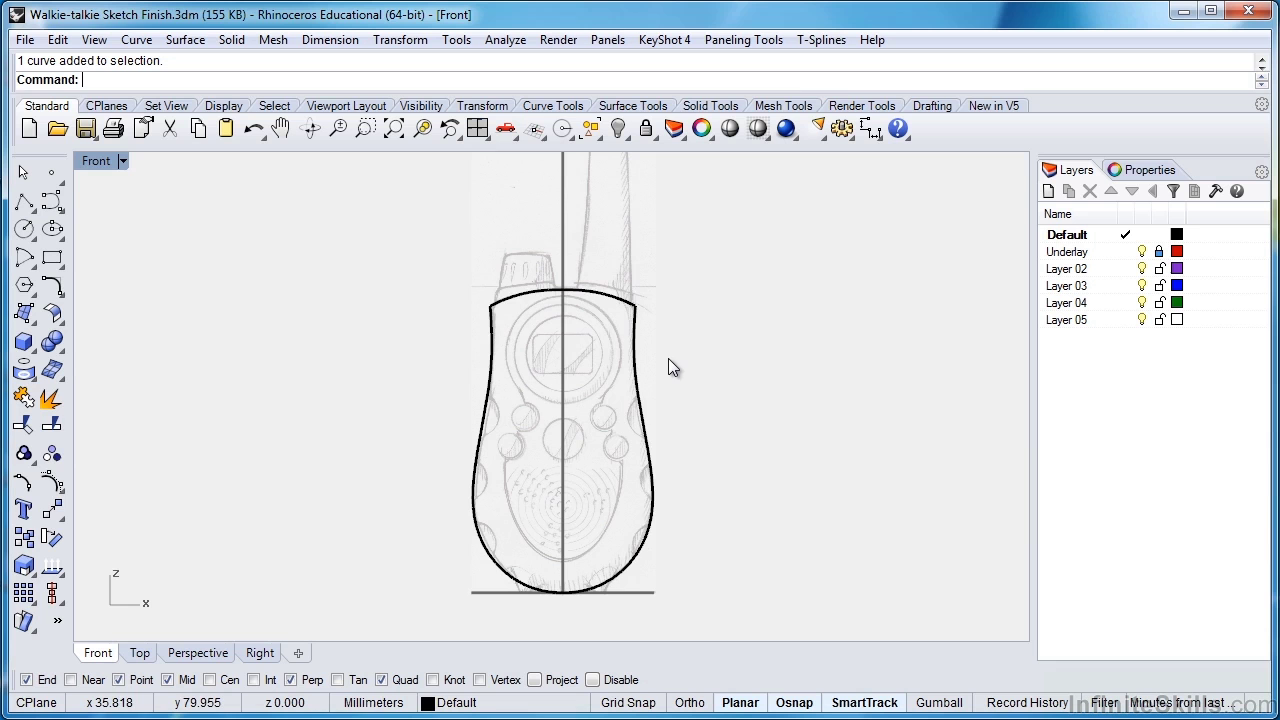
{"action": "scroll", "coordinate": [510, 546], "scroll_direction": "up", "scroll_amount": 2}
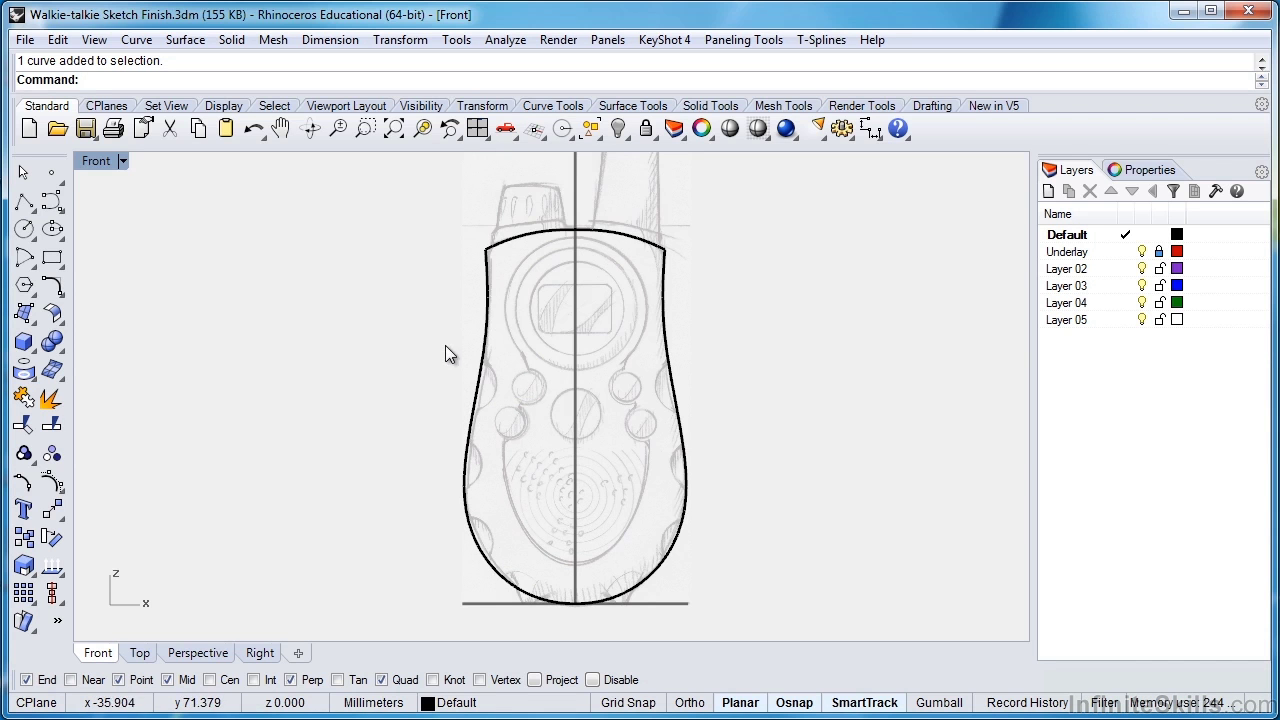
Draw a horizontal BothSides line from the centre line just above the top arc, using Near snap.
{"action": "left_click", "coordinate": [33, 211]}
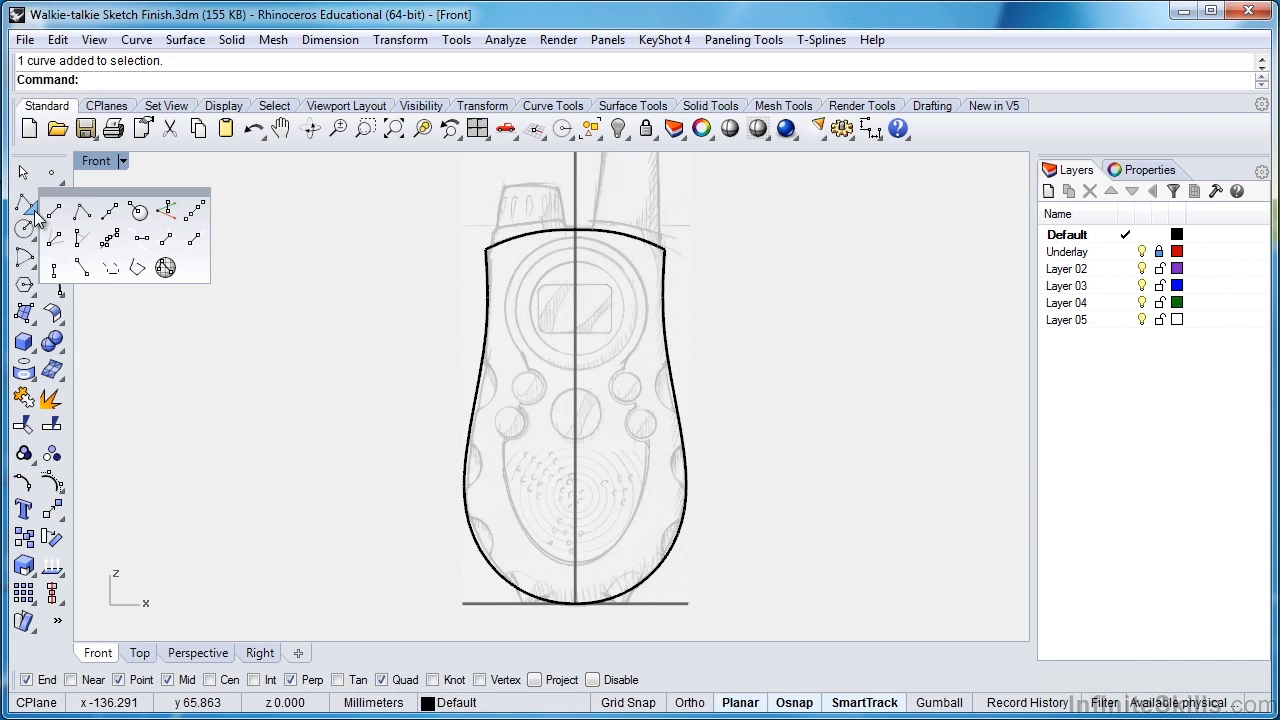
{"action": "left_click", "coordinate": [108, 216]}
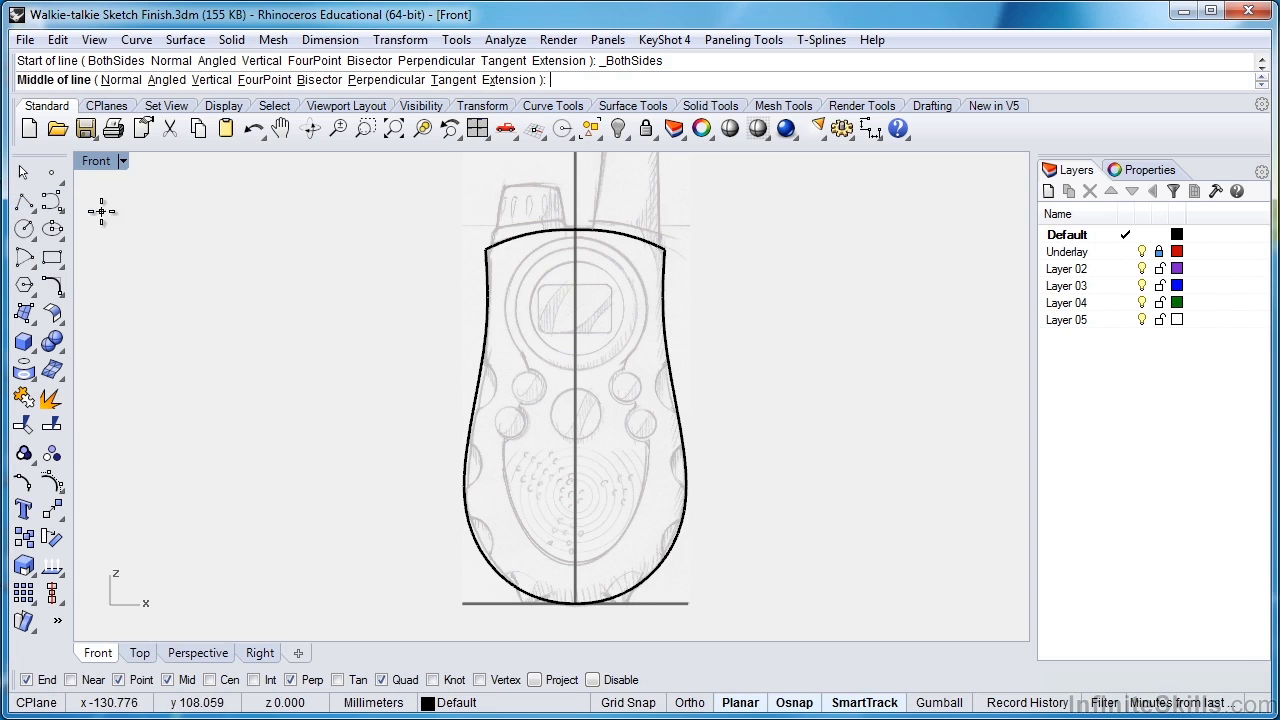
{"action": "left_click", "coordinate": [71, 680]}
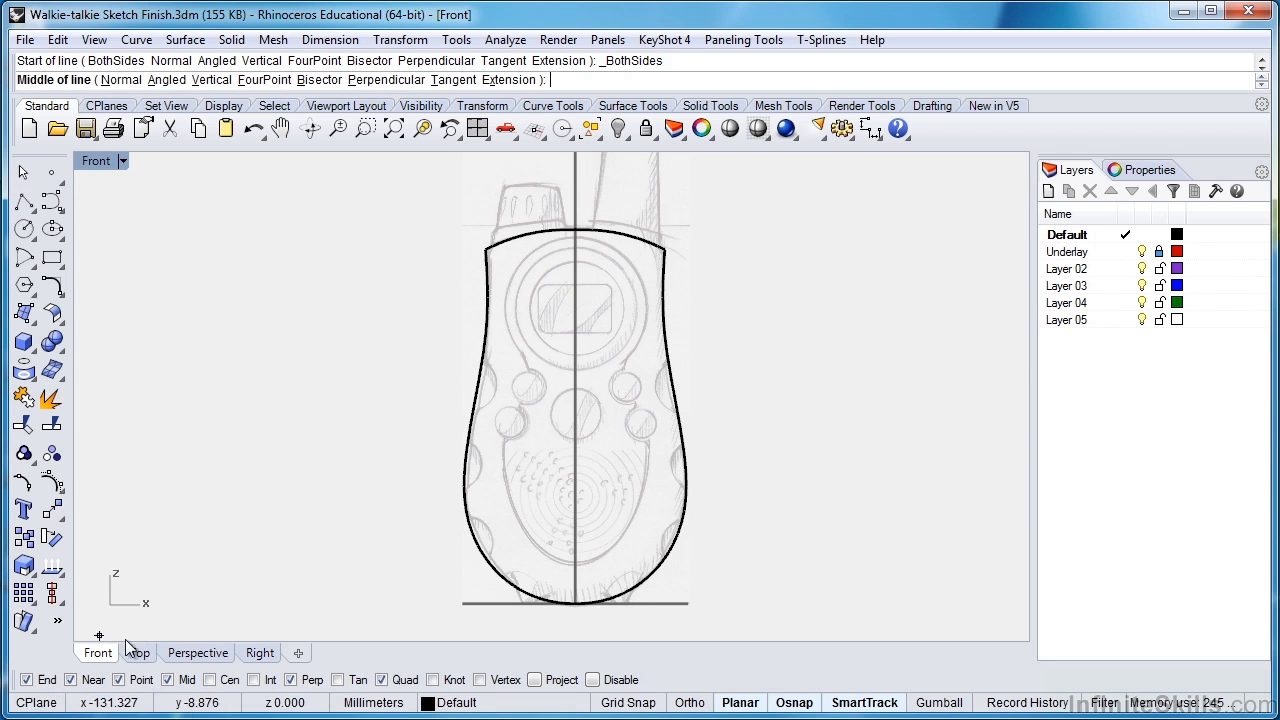
{"action": "scroll", "coordinate": [403, 303], "scroll_direction": "up", "scroll_amount": 5}
{"action": "right_click_drag", "start_coordinate": [400, 303], "coordinate": [304, 528]}
{"action": "scroll", "coordinate": [531, 457], "scroll_direction": "up", "scroll_amount": 3}
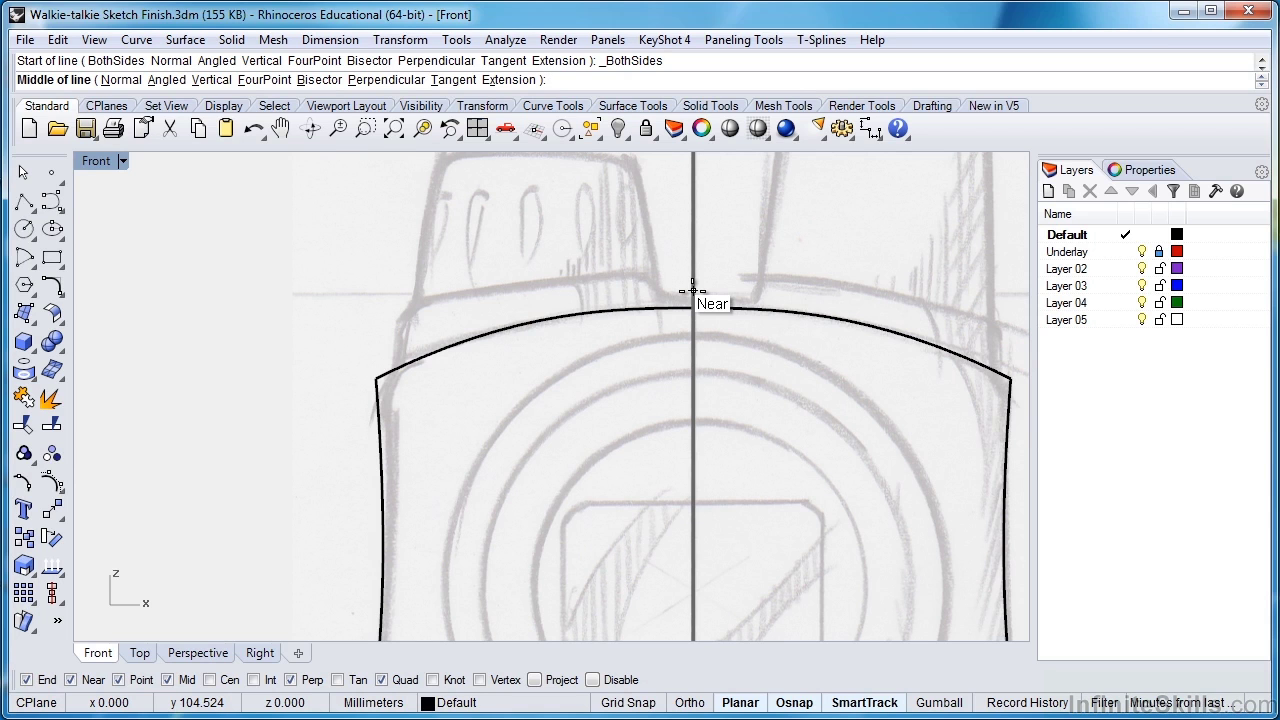
{"action": "left_click", "coordinate": [693, 290]}
{"action": "key", "text": "shift"}
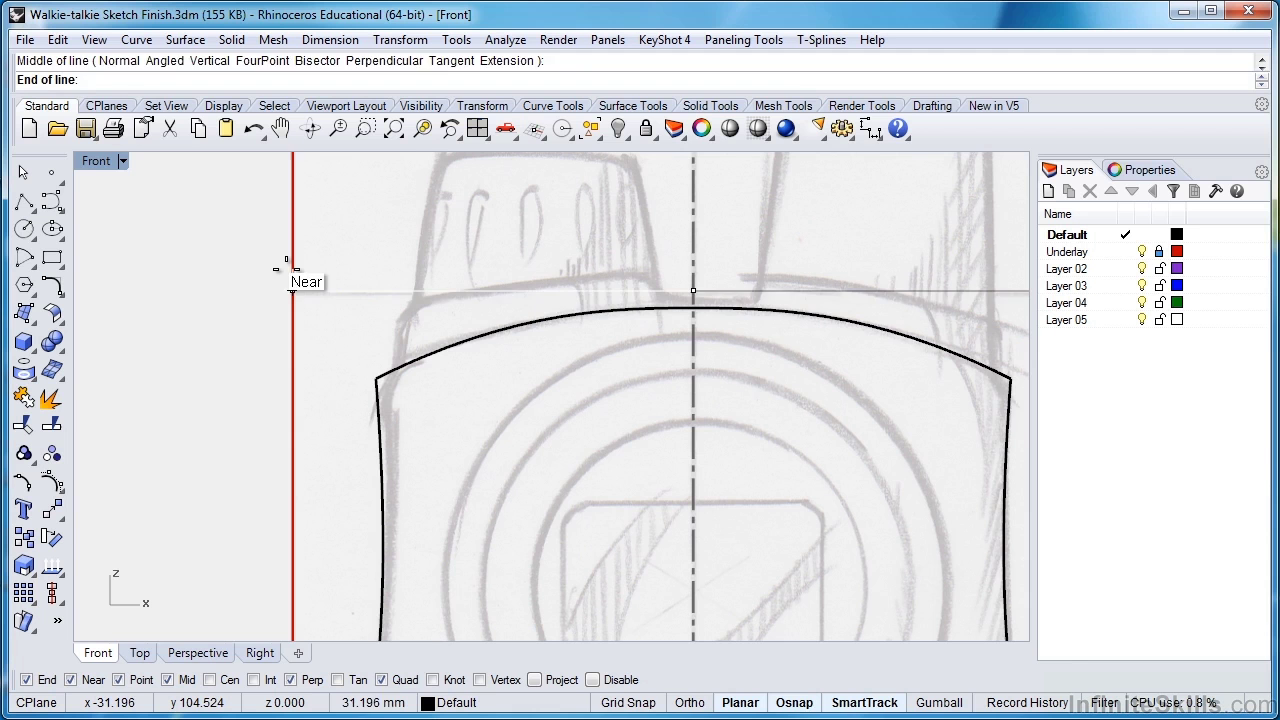
{"action": "left_click", "coordinate": [286, 269]}
{"action": "scroll", "coordinate": [402, 284], "scroll_direction": "down", "scroll_amount": 2}
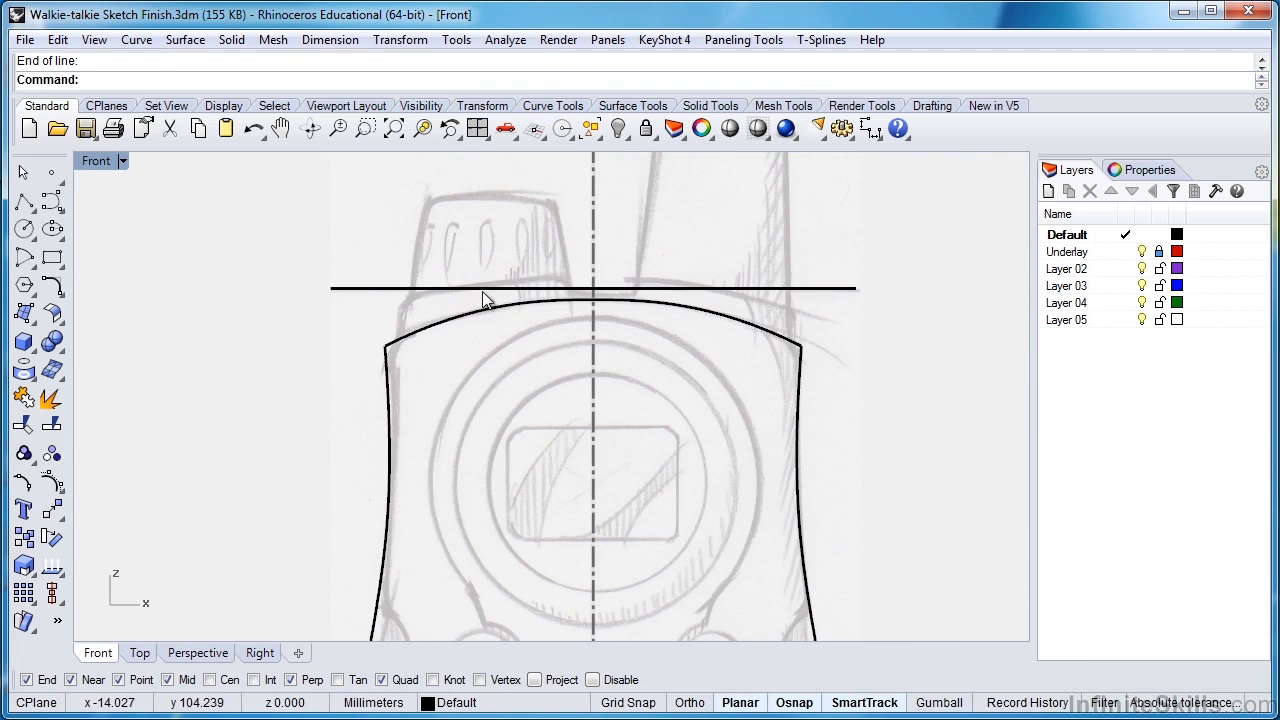
Select the new horizontal line to inspect it.
{"action": "left_click", "coordinate": [360, 291]}
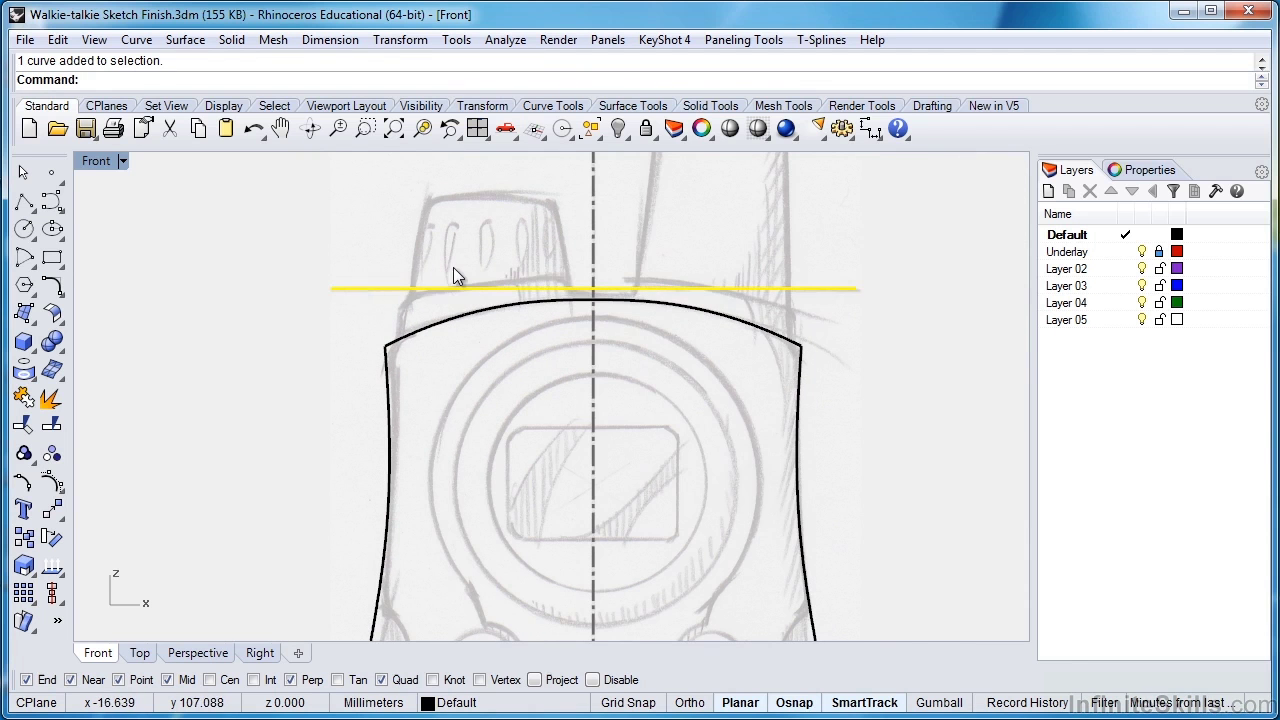
{"action": "scroll", "coordinate": [453, 267], "scroll_direction": "down", "scroll_amount": 3}
{"action": "scroll", "coordinate": [512, 254], "scroll_direction": "down", "scroll_amount": 1}
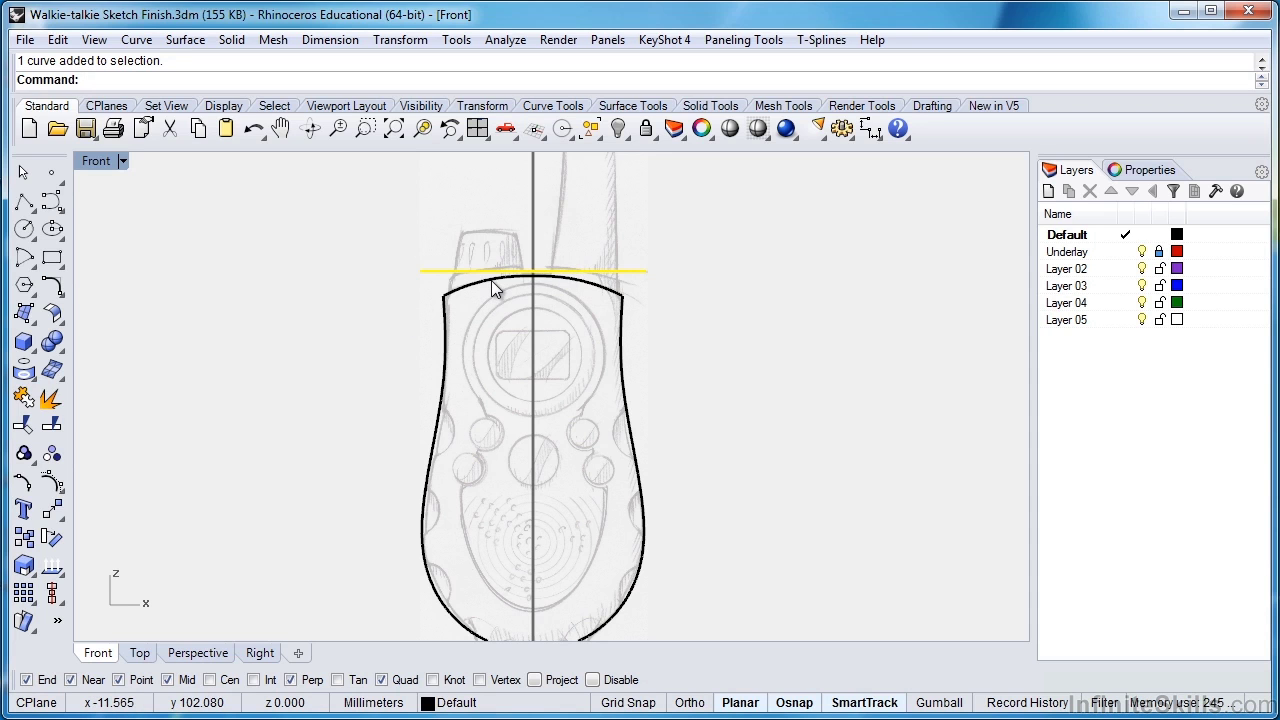
{"action": "scroll", "coordinate": [489, 278], "scroll_direction": "up", "scroll_amount": 2}
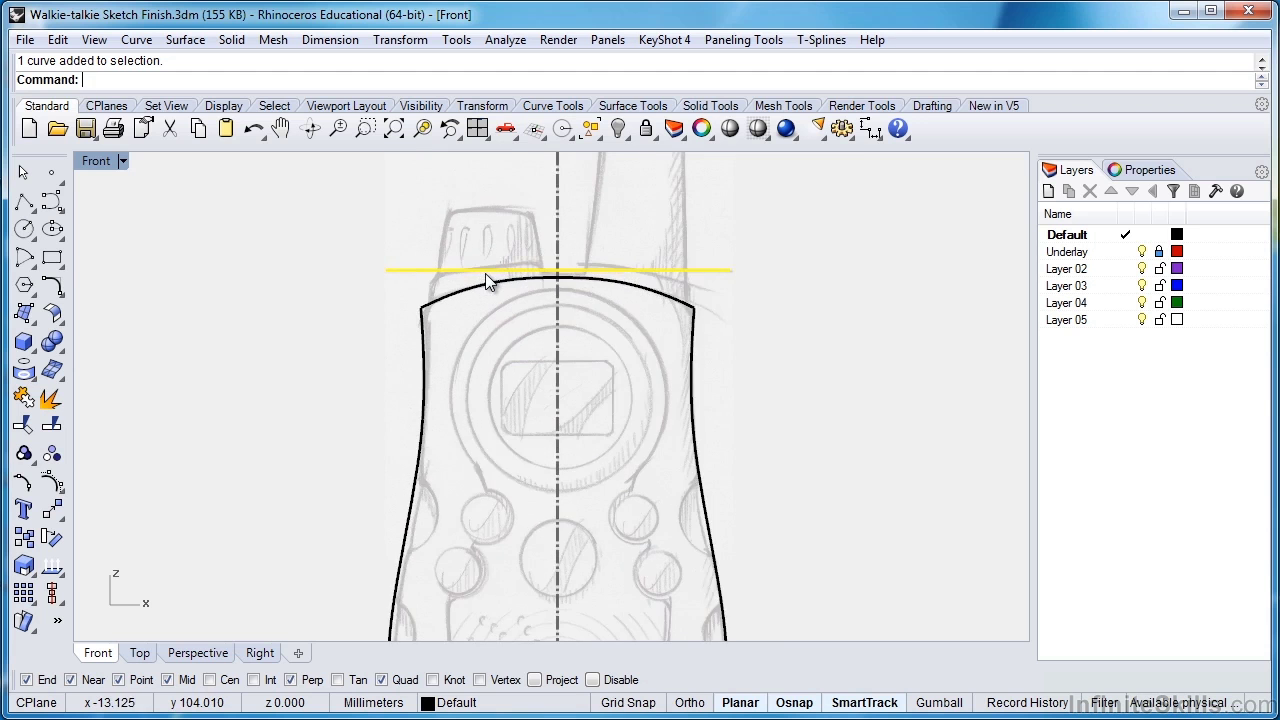
{"action": "scroll", "coordinate": [486, 276], "scroll_direction": "up", "scroll_amount": 1}
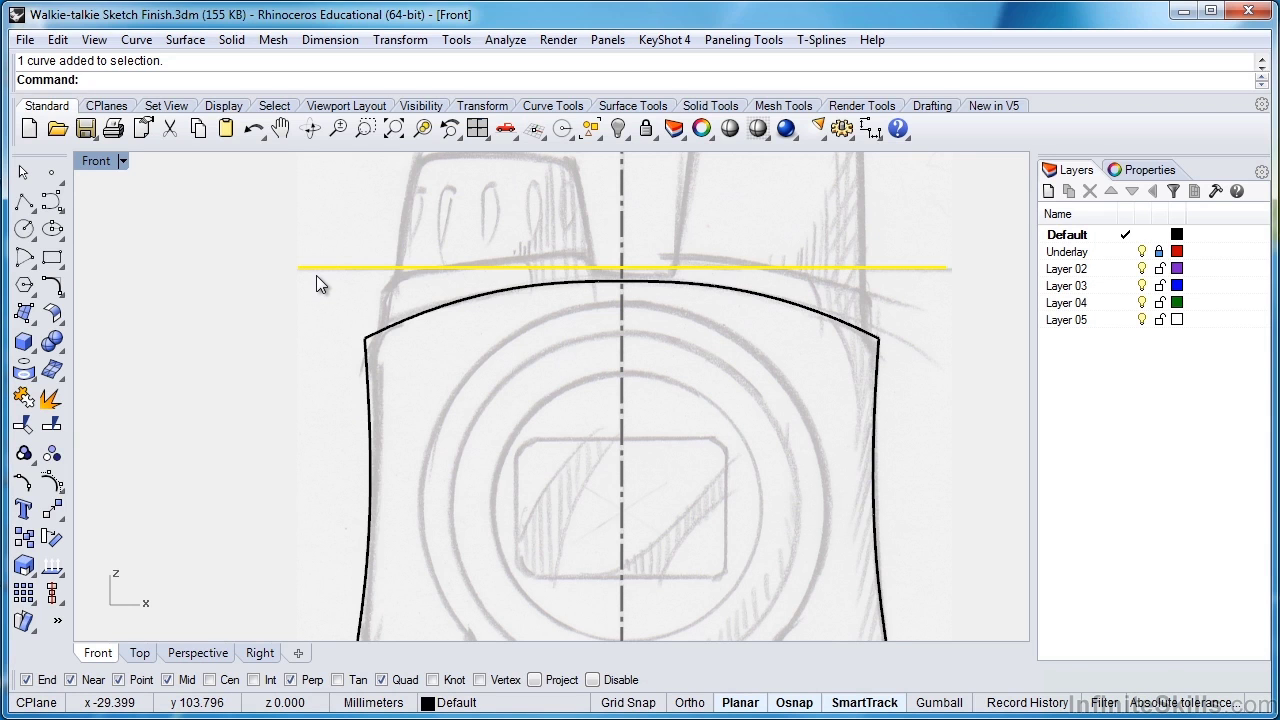
With Near snap off, draw a control-point curve through the line's left end, midpoint and right end.
{"action": "left_click", "coordinate": [52, 204]}
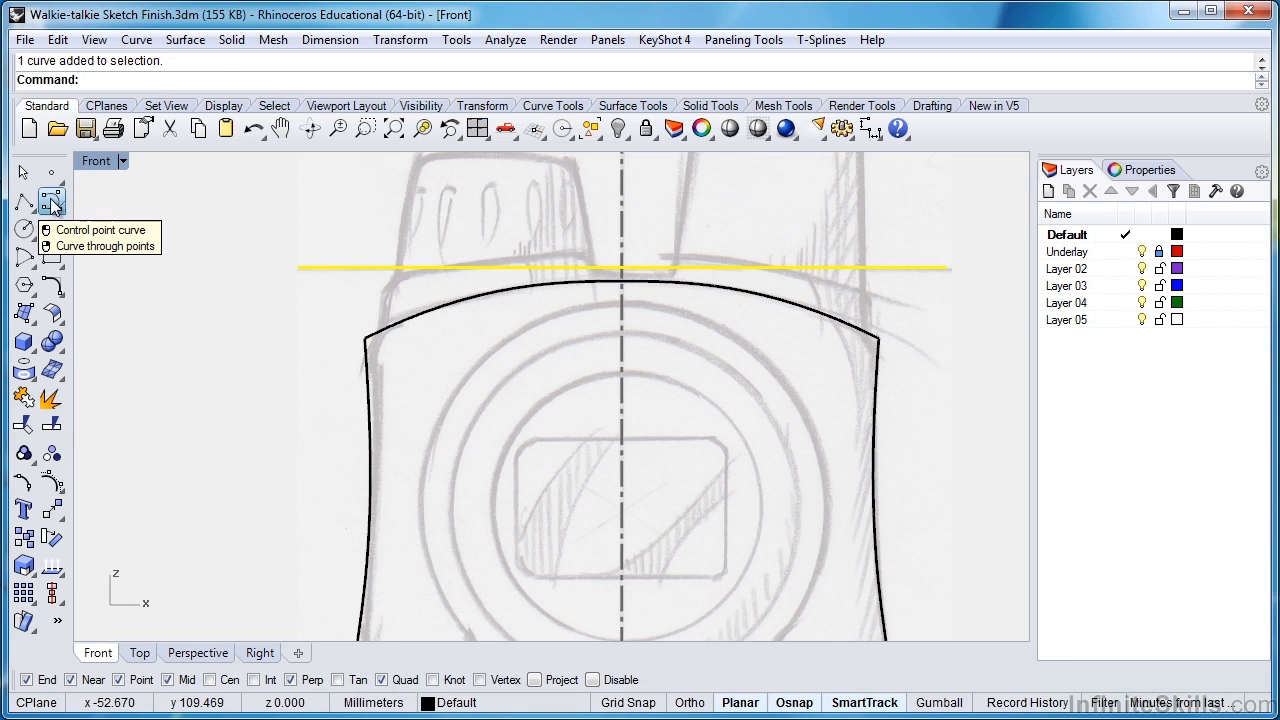
{"action": "left_click", "coordinate": [87, 672]}
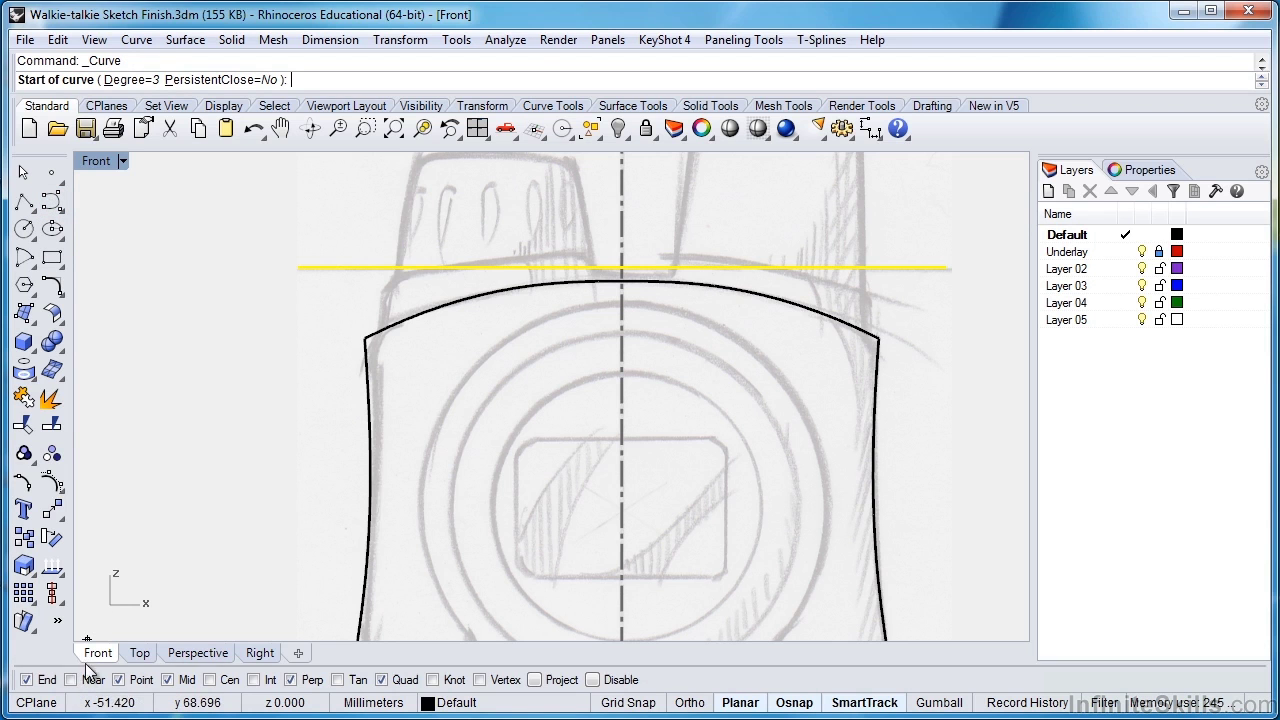
{"action": "left_click", "coordinate": [288, 263]}
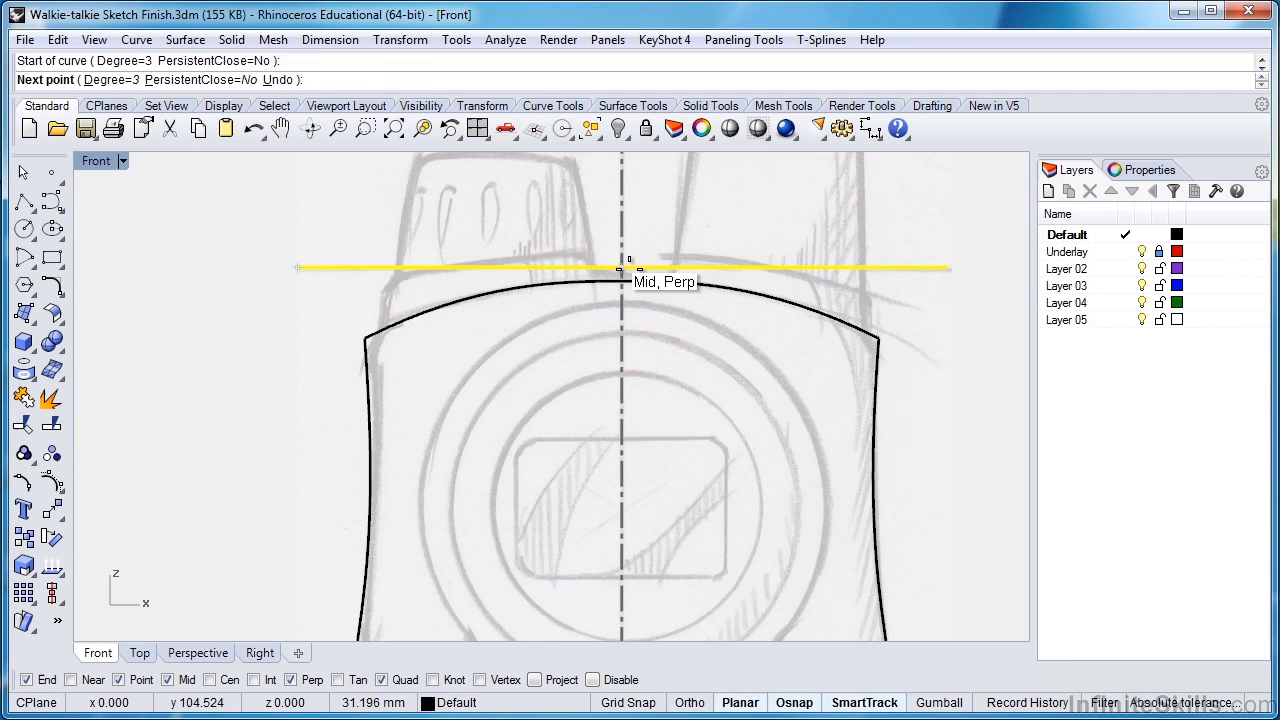
{"action": "left_click", "coordinate": [622, 268]}
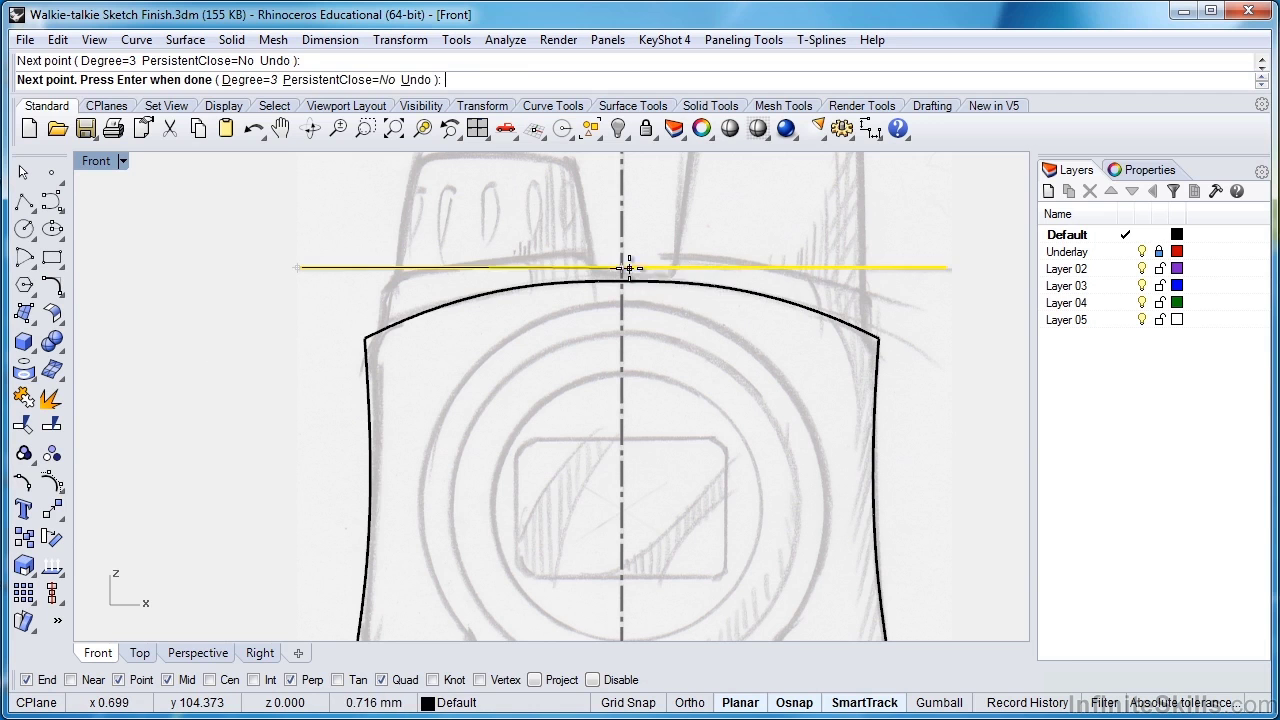
{"action": "left_click", "coordinate": [944, 265]}
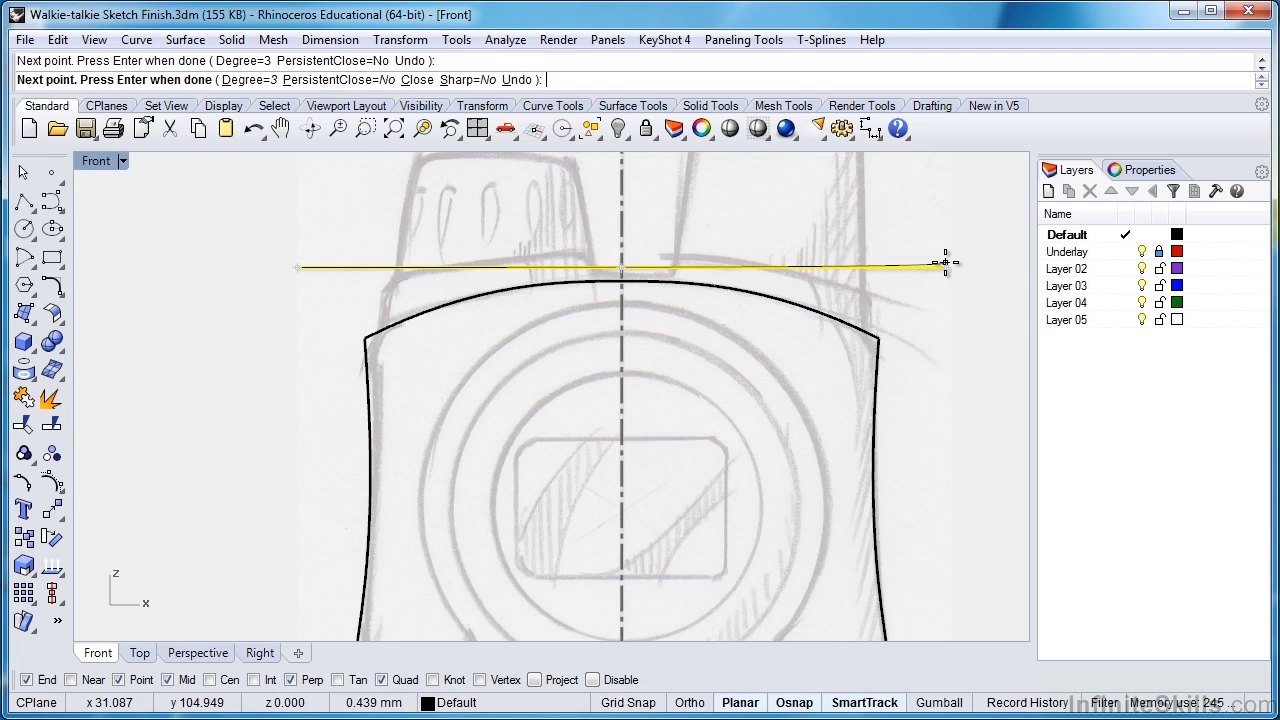
{"action": "key", "text": "Return"}
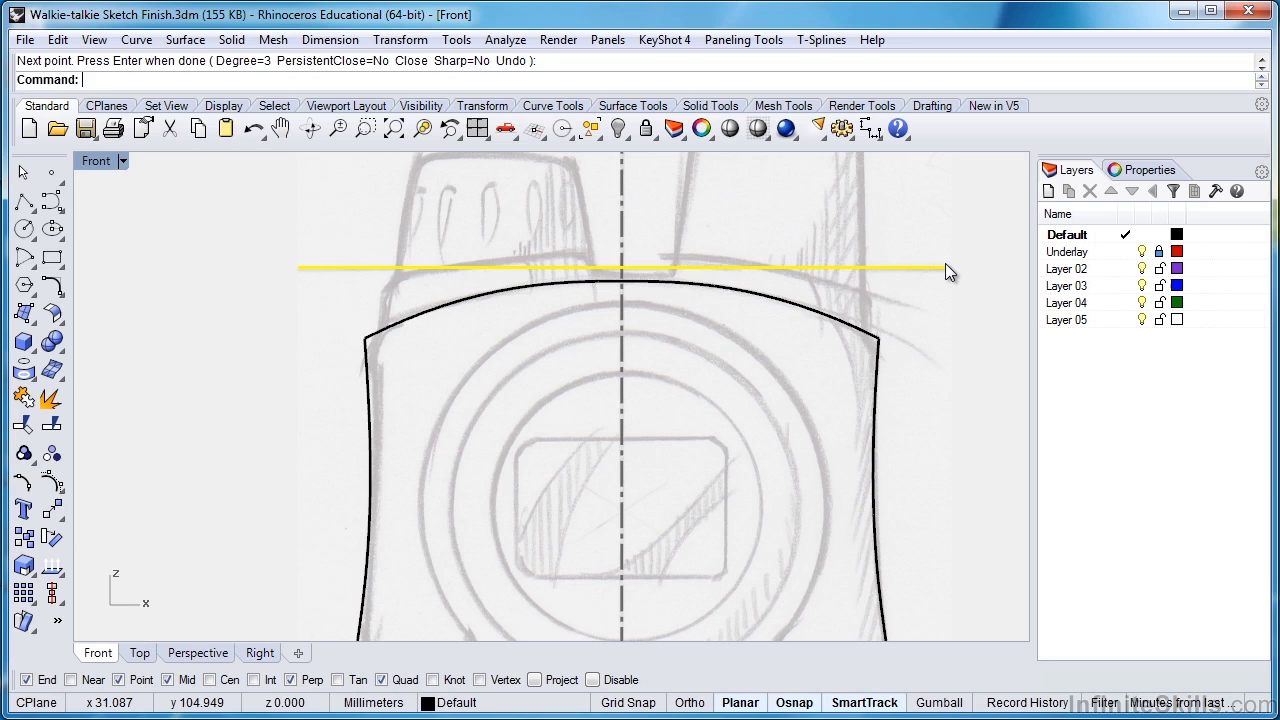
Delete the extra curve, turn on the top line's control points (F10), then window-select its three points and clear.
{"action": "key", "text": "Delete"}
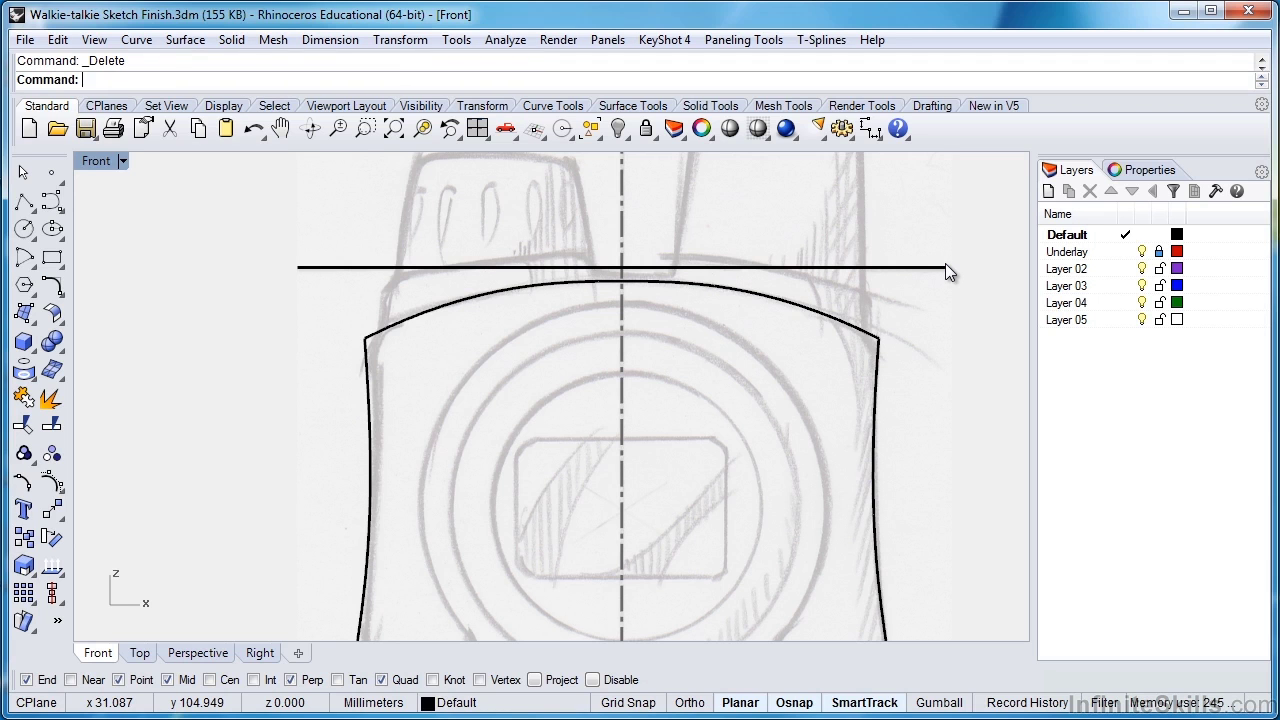
{"action": "left_click", "coordinate": [879, 273]}
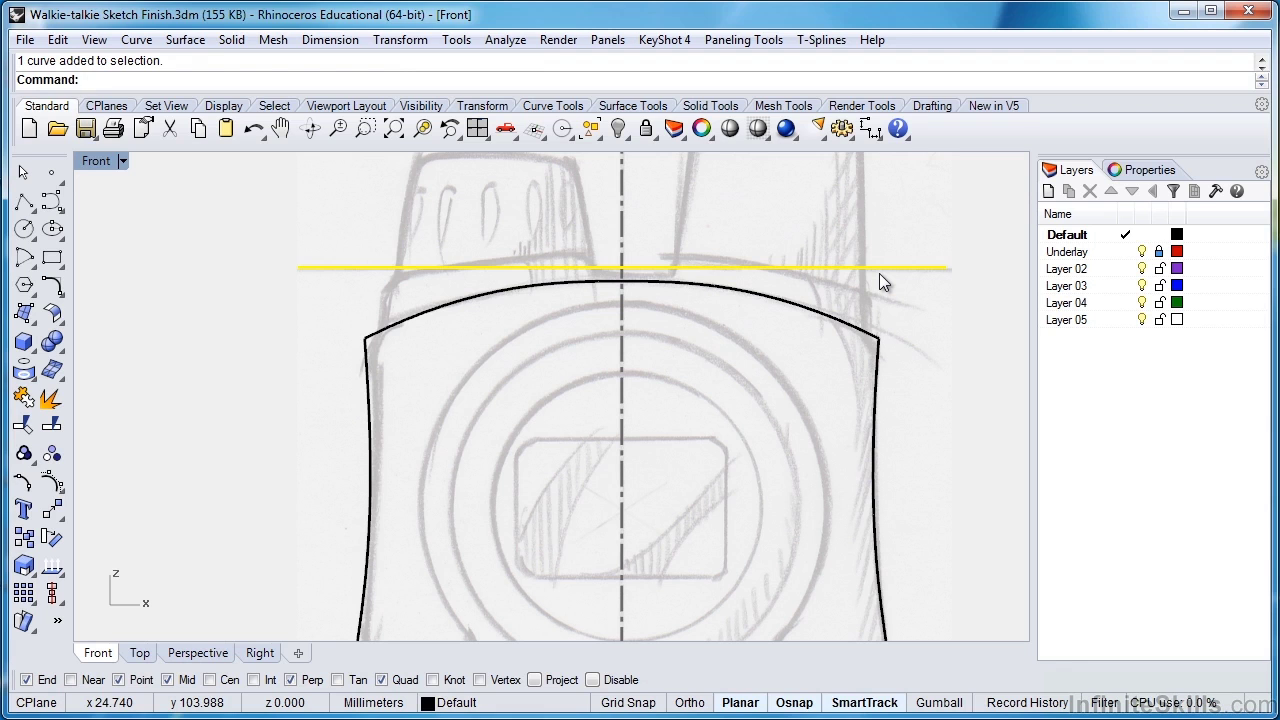
{"action": "key", "text": "F10"}
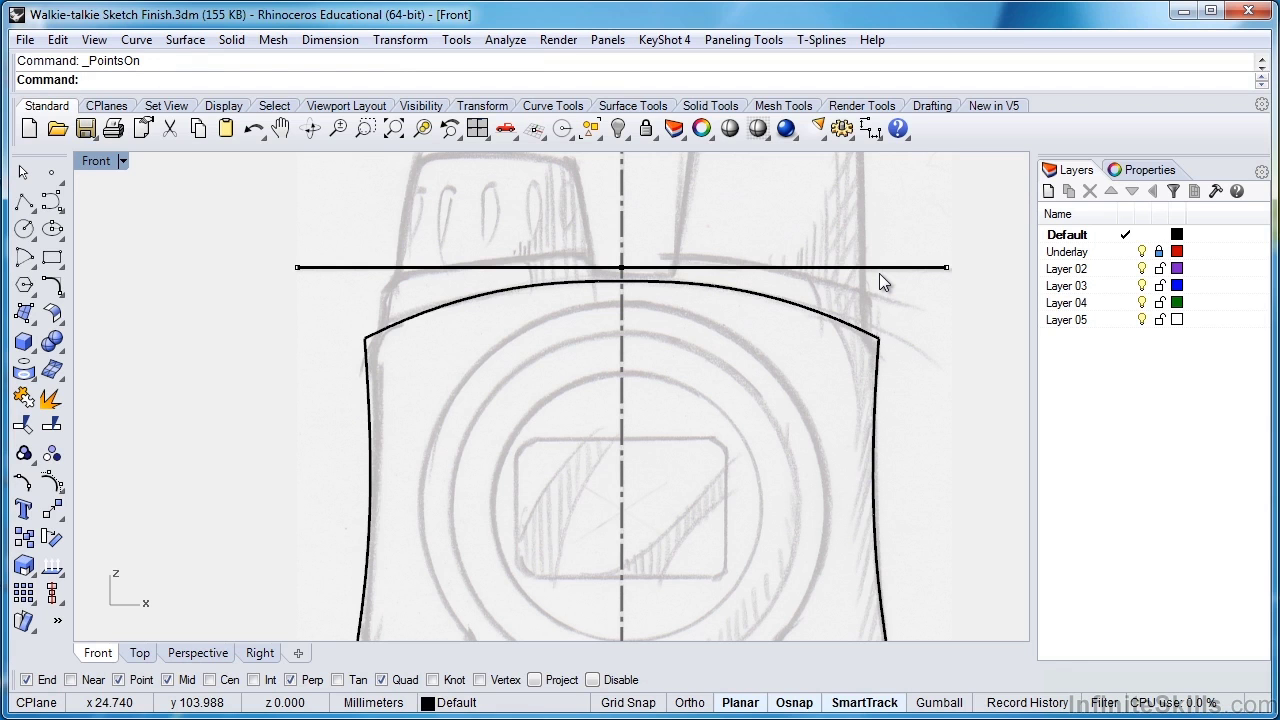
{"action": "left_click_drag", "start_coordinate": [914, 217], "coordinate": [959, 278]}
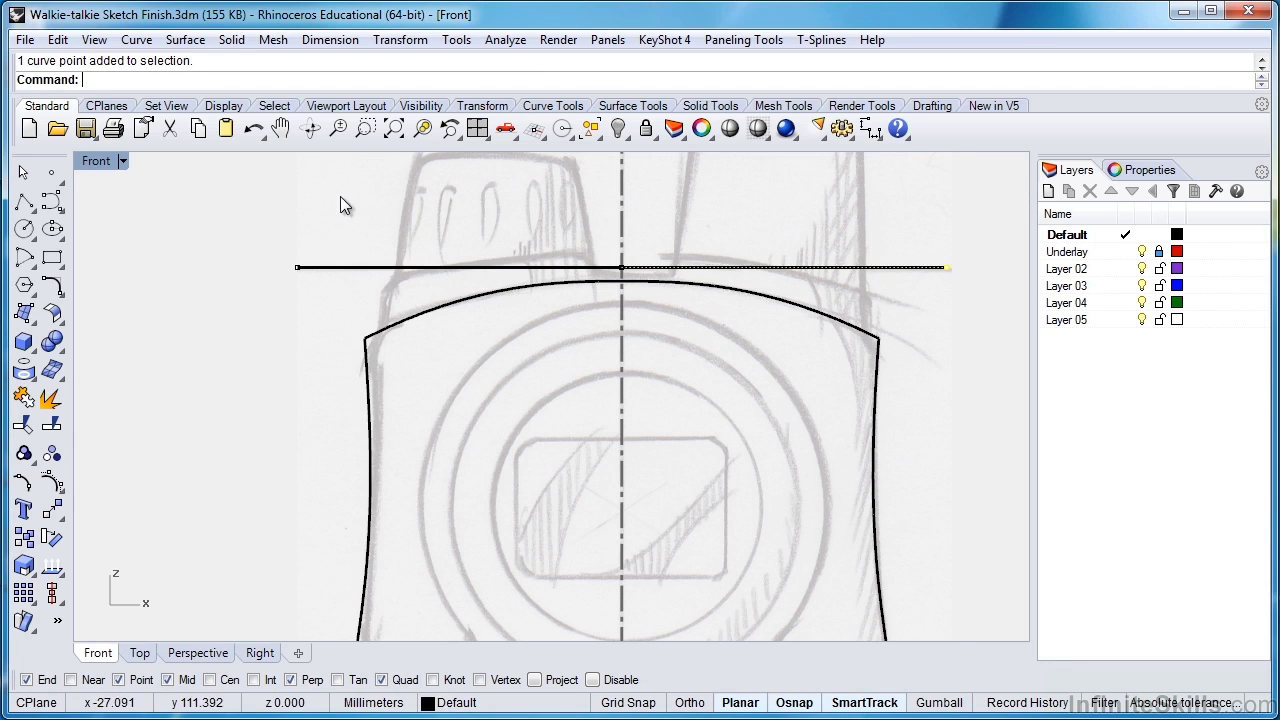
{"action": "left_click_drag", "start_coordinate": [346, 197], "coordinate": [651, 275]}
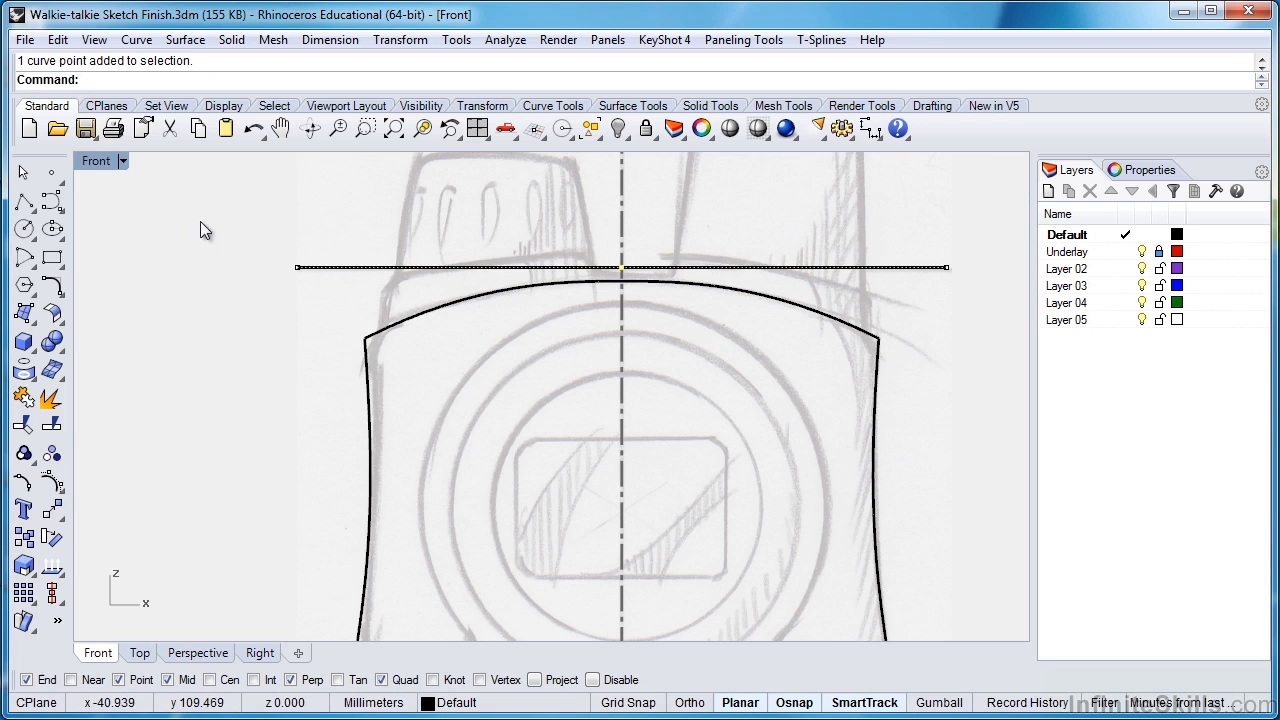
{"action": "left_click_drag", "start_coordinate": [200, 221], "coordinate": [319, 338]}
{"action": "key", "text": "Escape"}
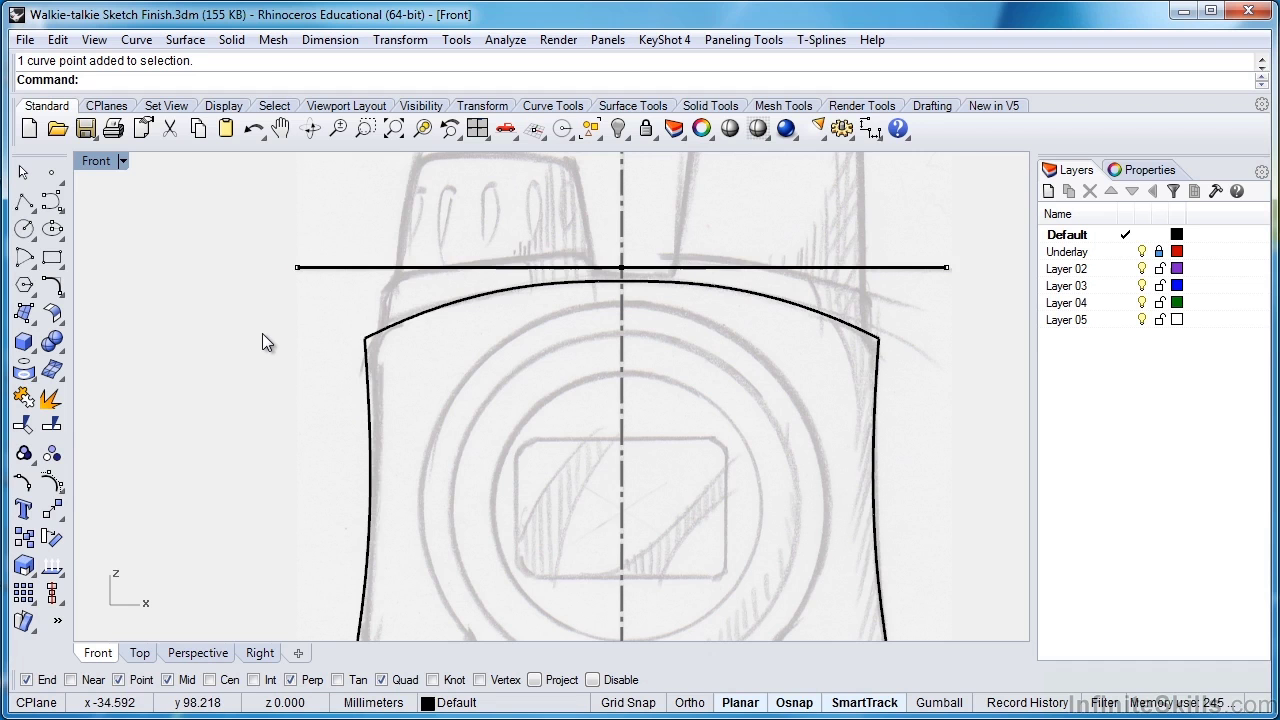
{"action": "scroll", "coordinate": [620, 229], "scroll_direction": "down", "scroll_amount": 5}
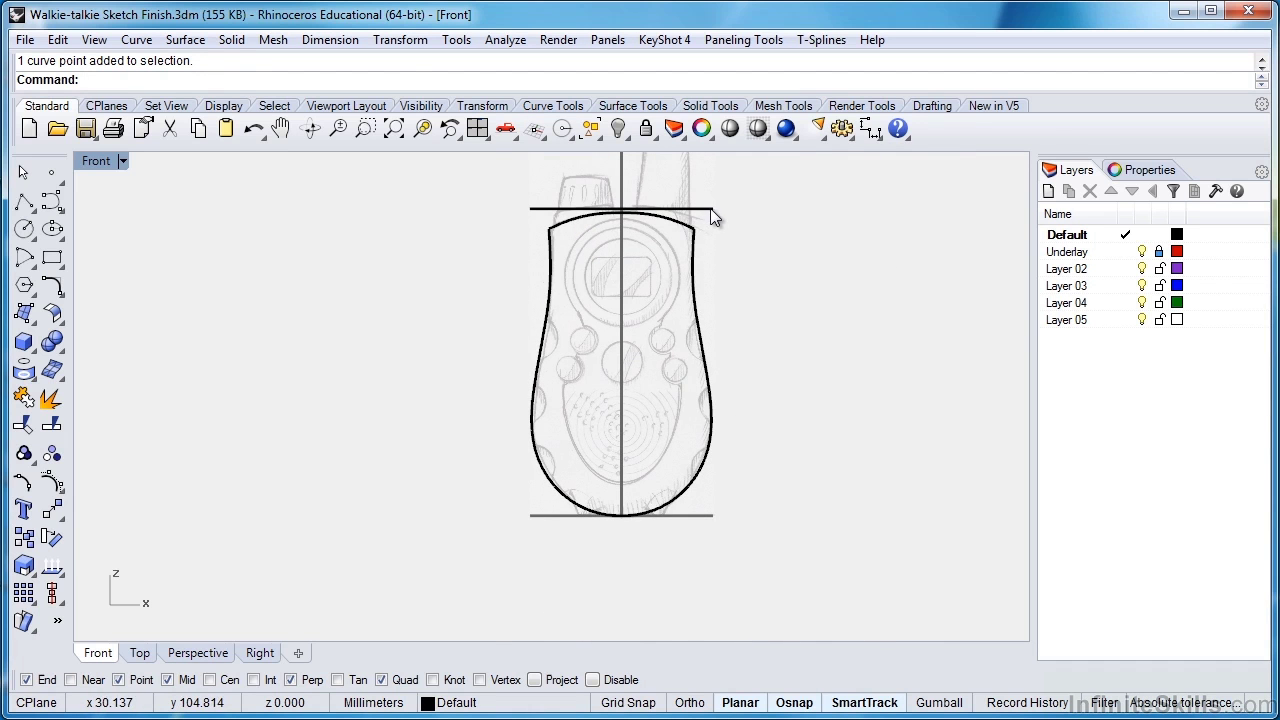
Copy the top line down so it lies along the outline's bottom.
{"action": "mouse_move", "coordinate": [710, 208]}
{"action": "left_mouse_down"}
{"action": "mouse_move", "coordinate": [748, 565]}
{"action": "mouse_move", "coordinate": [790, 580]}
{"action": "mouse_move", "coordinate": [762, 524]}
{"action": "mouse_move", "coordinate": [760, 286]}
{"action": "mouse_move", "coordinate": [757, 529]}
{"action": "left_mouse_up"}
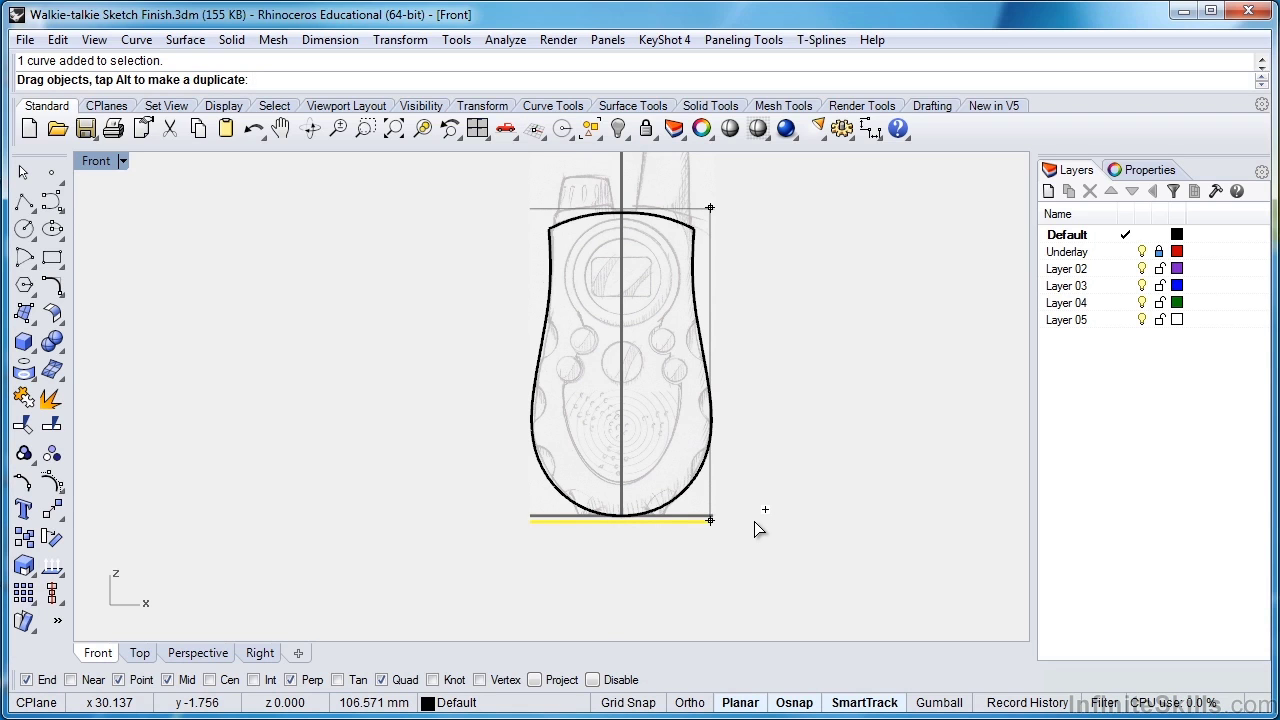
{"action": "left_click_drag", "start_coordinate": [755, 521], "coordinate": [754, 521]}
{"action": "key", "text": "Escape"}
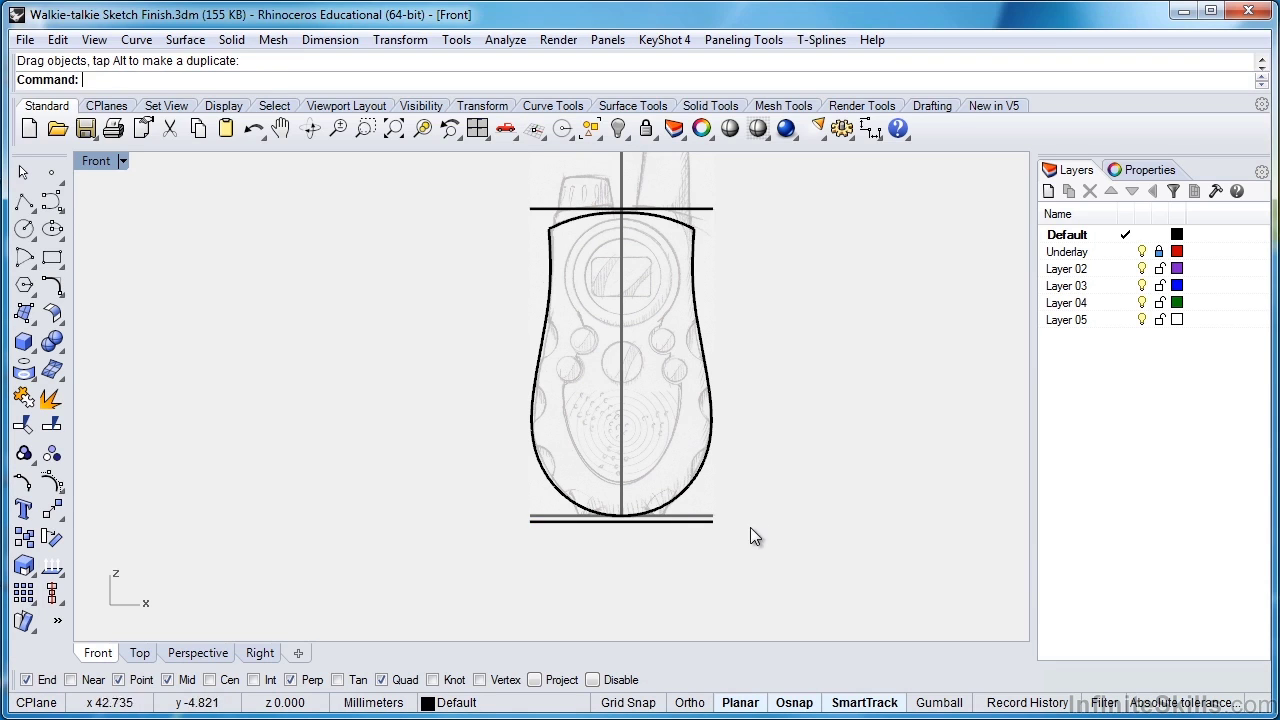
Check the top and bottom horizontal lines by selecting them, then clear the selection.
{"action": "left_click", "coordinate": [706, 523]}
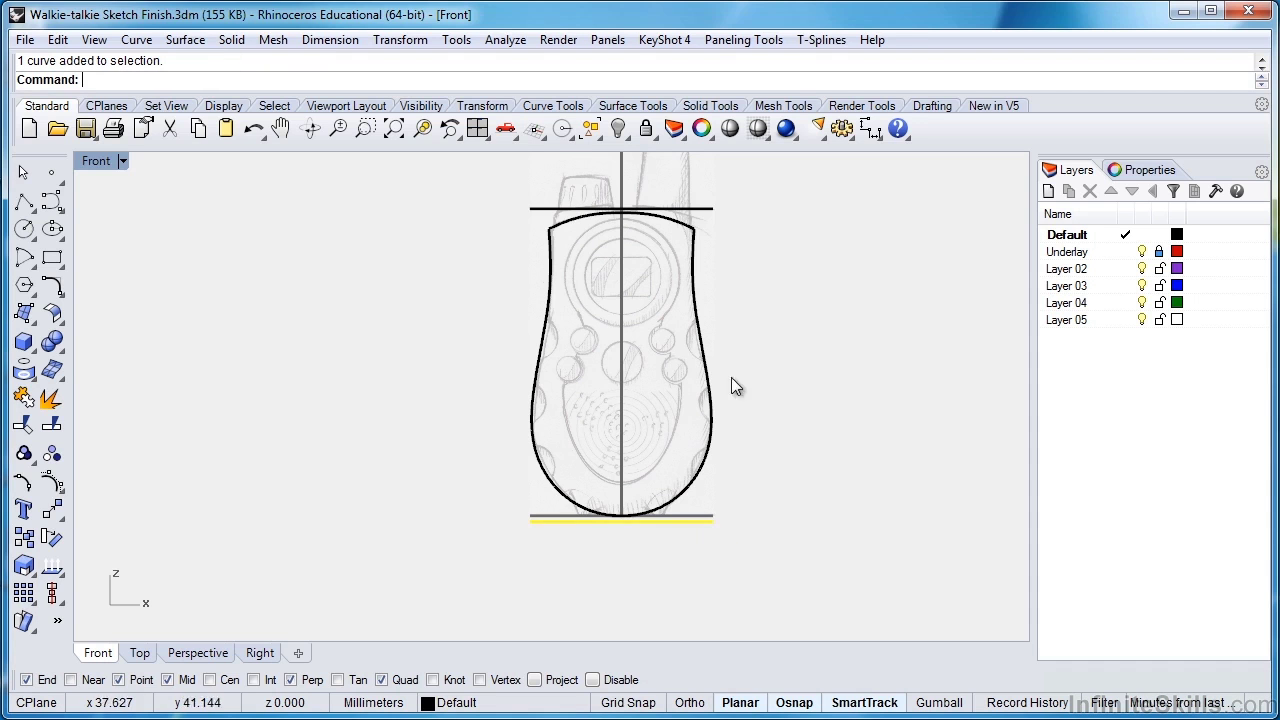
{"action": "left_click", "coordinate": [697, 210]}
{"action": "left_click", "coordinate": [735, 353]}
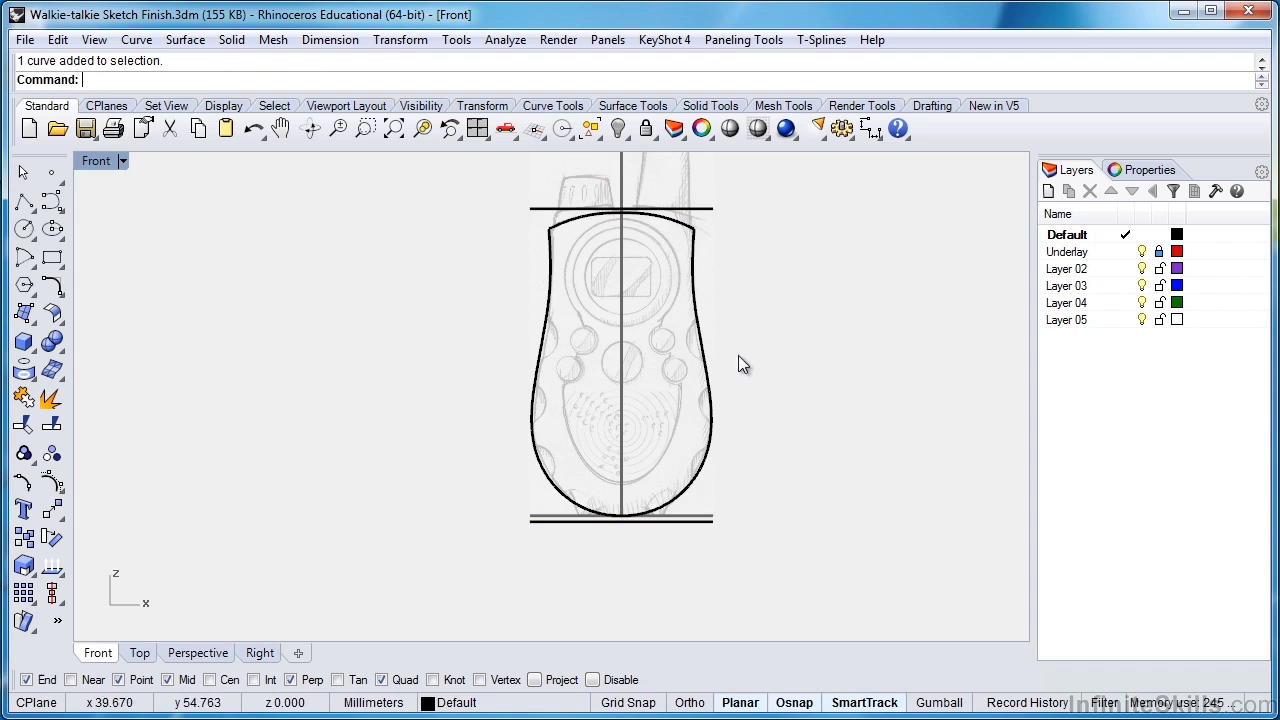
{"action": "left_click", "coordinate": [706, 522]}
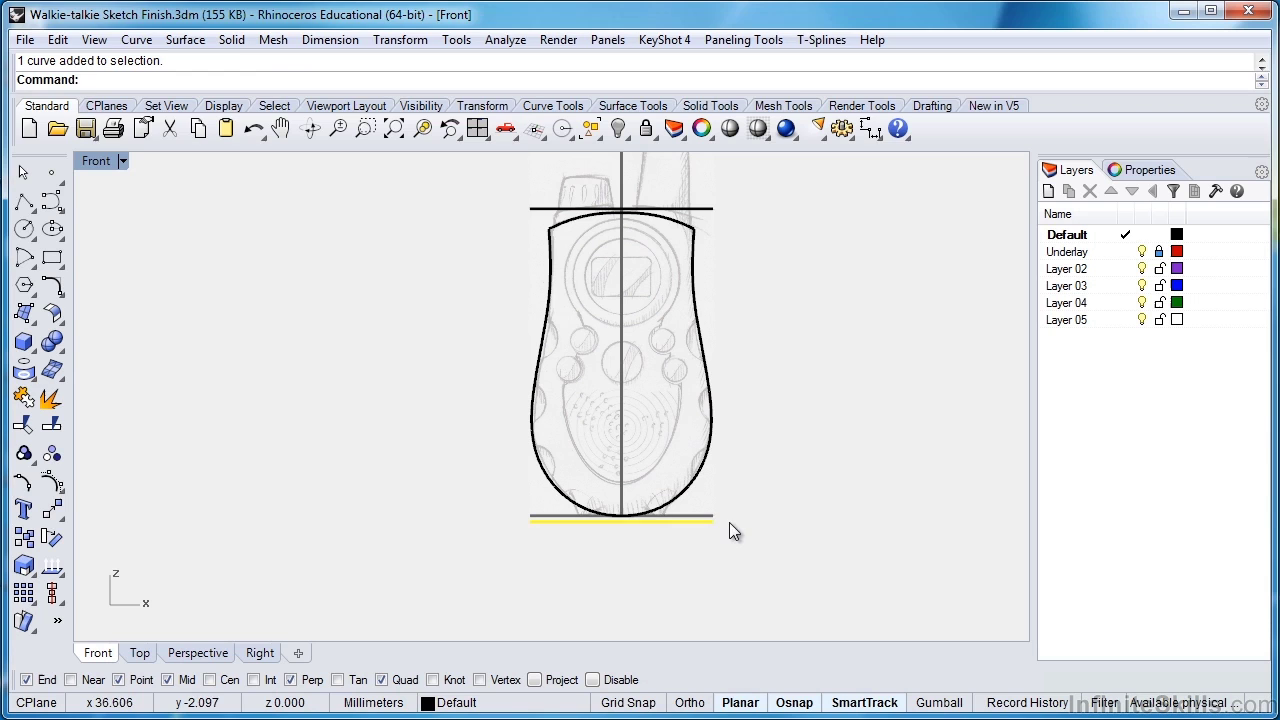
{"action": "key", "text": "Escape"}
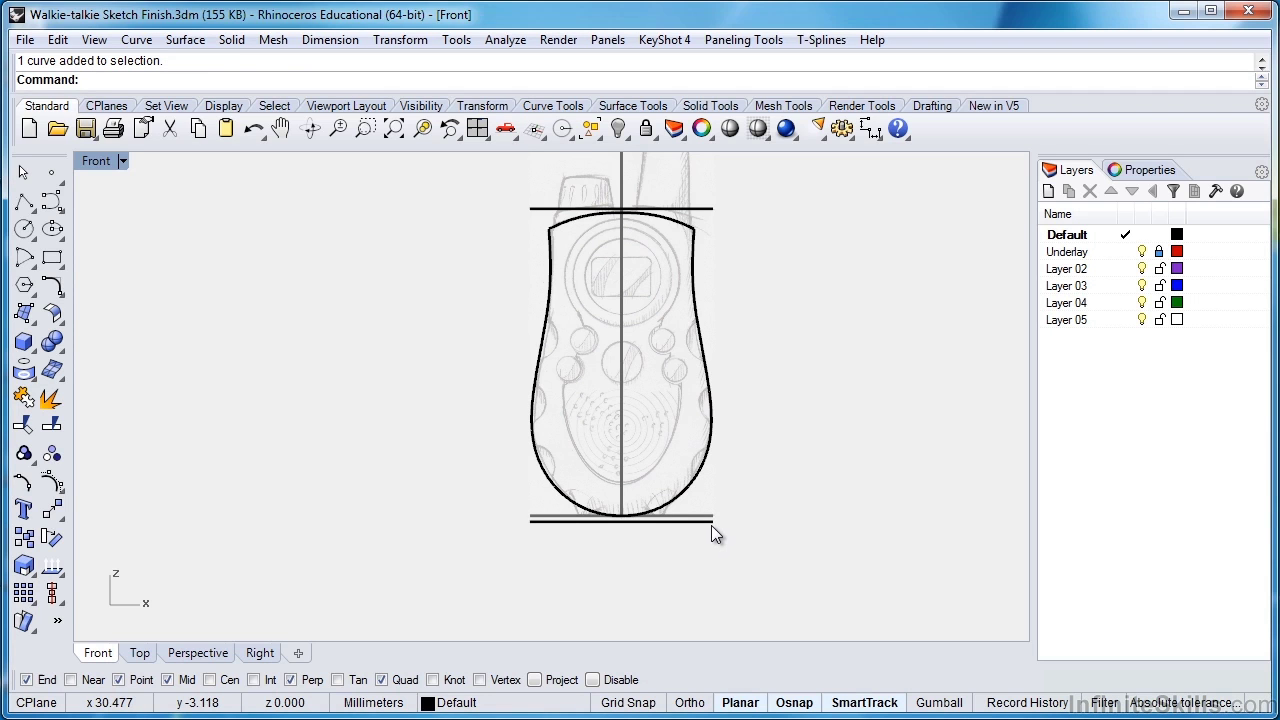
Copy the bottom line up to the outline's widest lower point with Ortho off.
{"action": "left_click", "coordinate": [711, 525]}
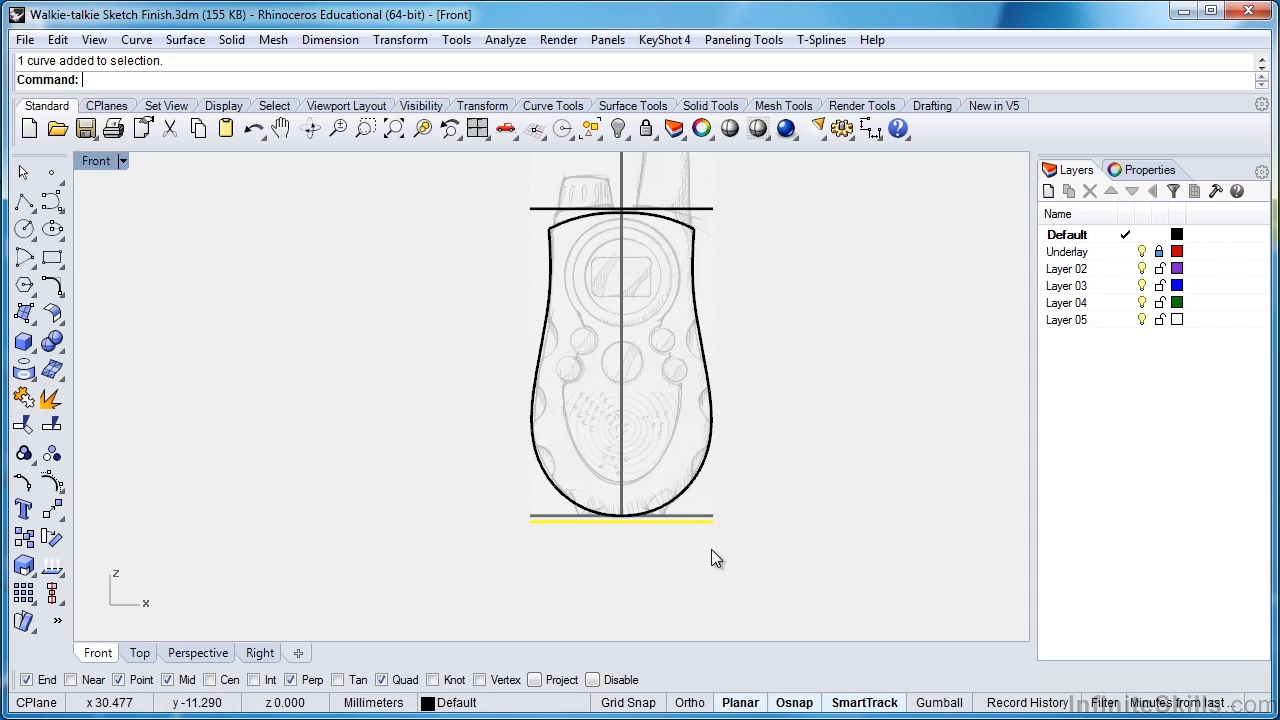
{"action": "left_click", "coordinate": [61, 519]}
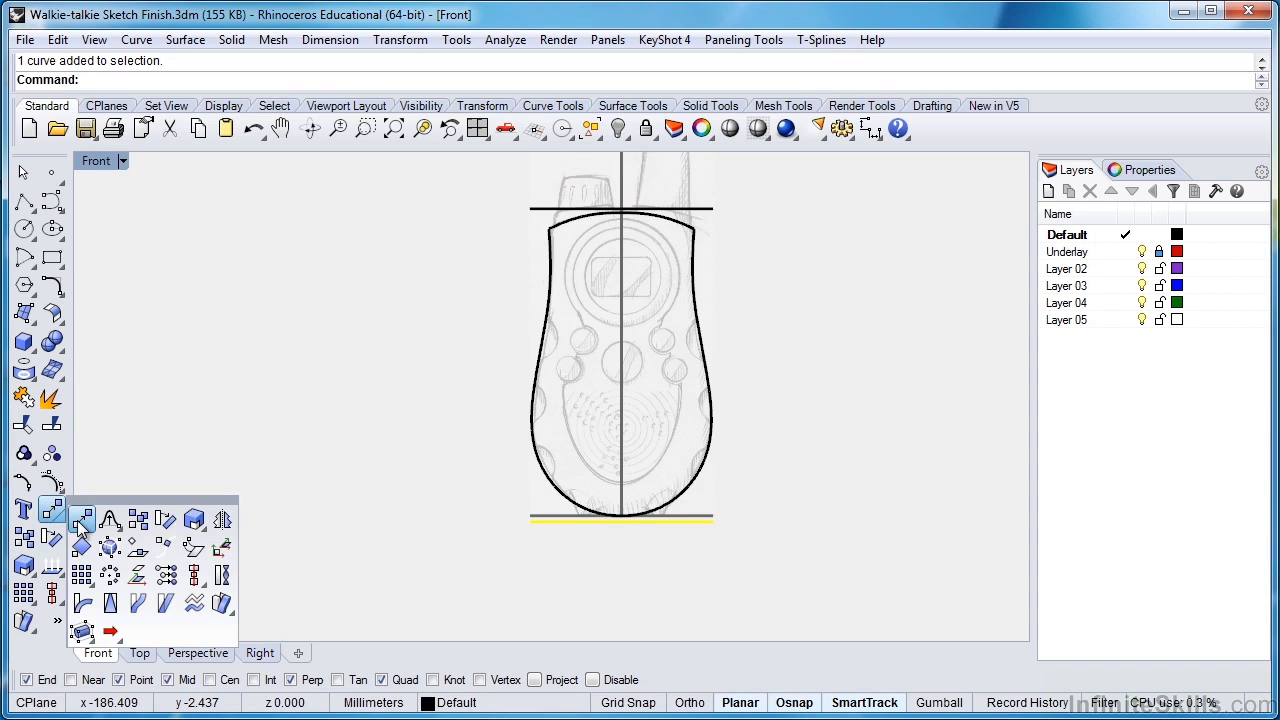
{"action": "left_click", "coordinate": [138, 520]}
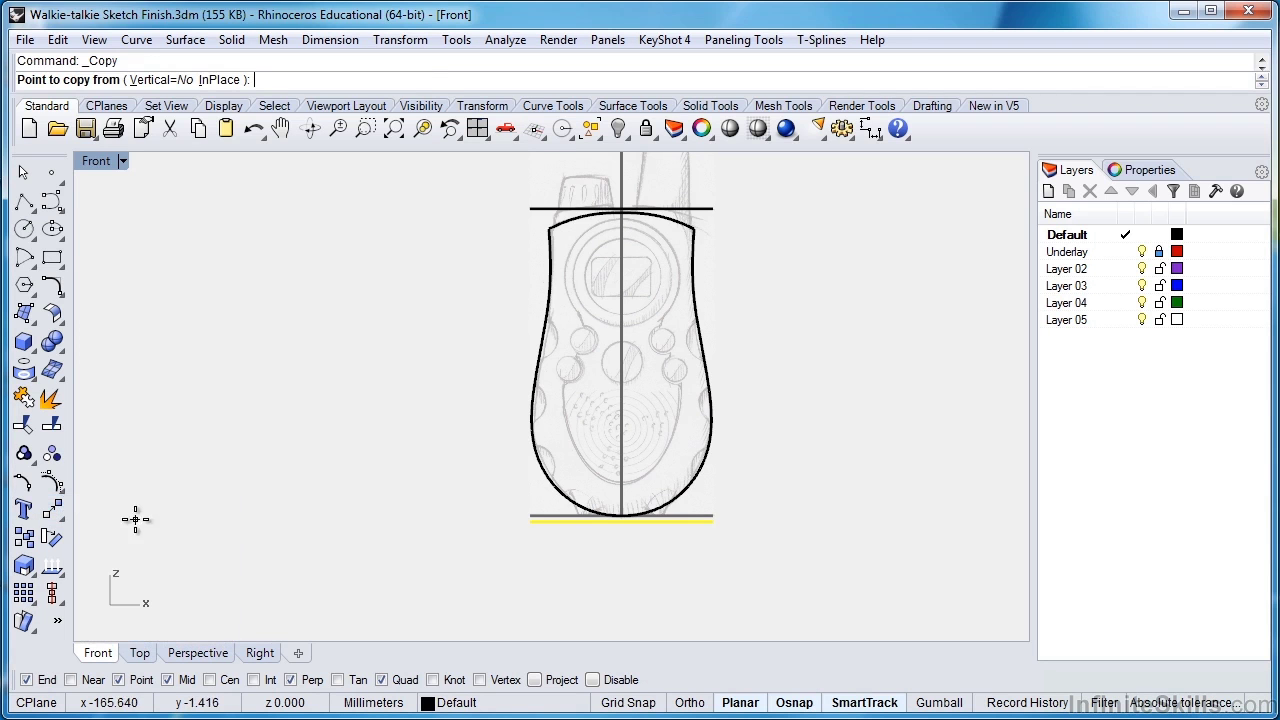
{"action": "left_click", "coordinate": [712, 522]}
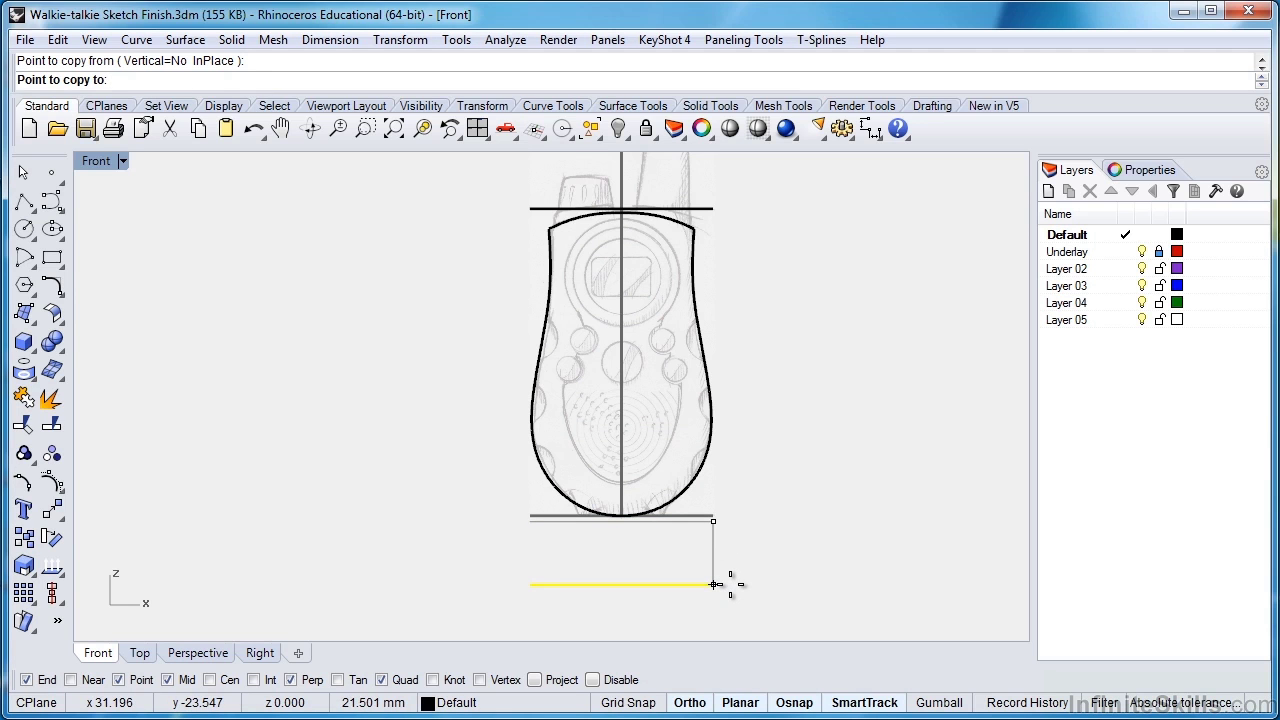
{"action": "key", "text": "F8"}
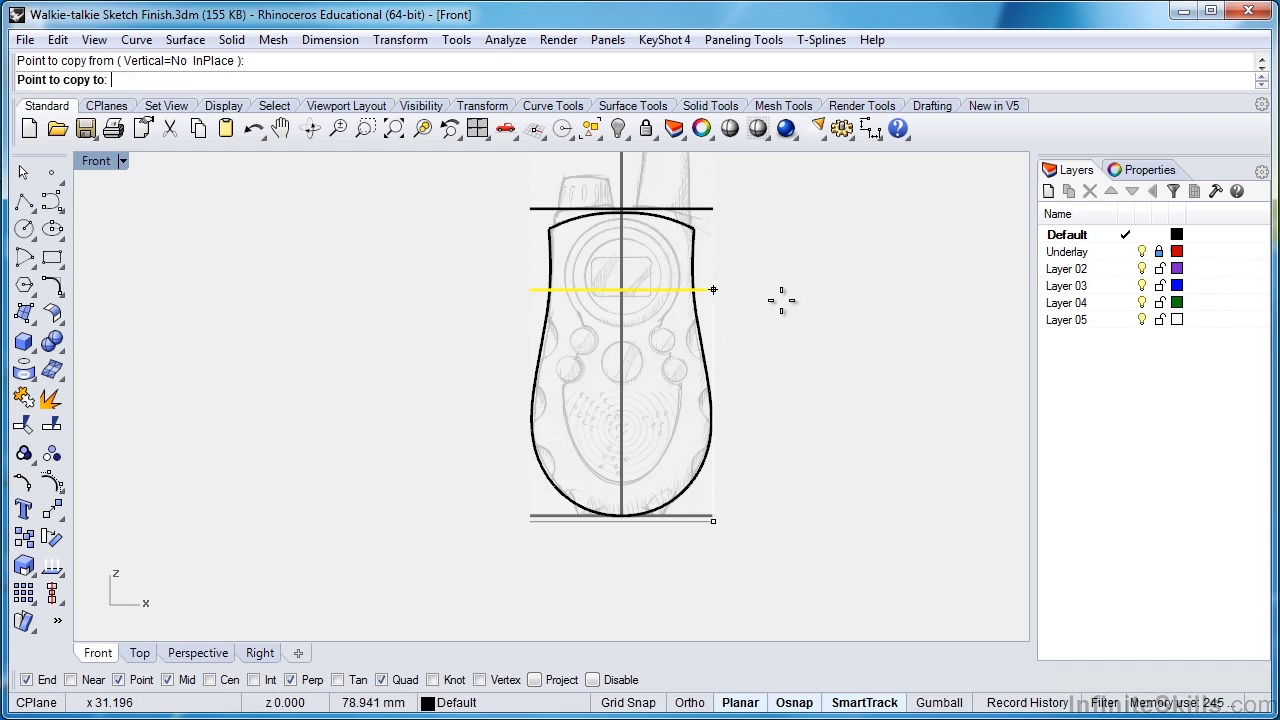
{"action": "scroll", "coordinate": [754, 474], "scroll_direction": "up", "scroll_amount": 8}
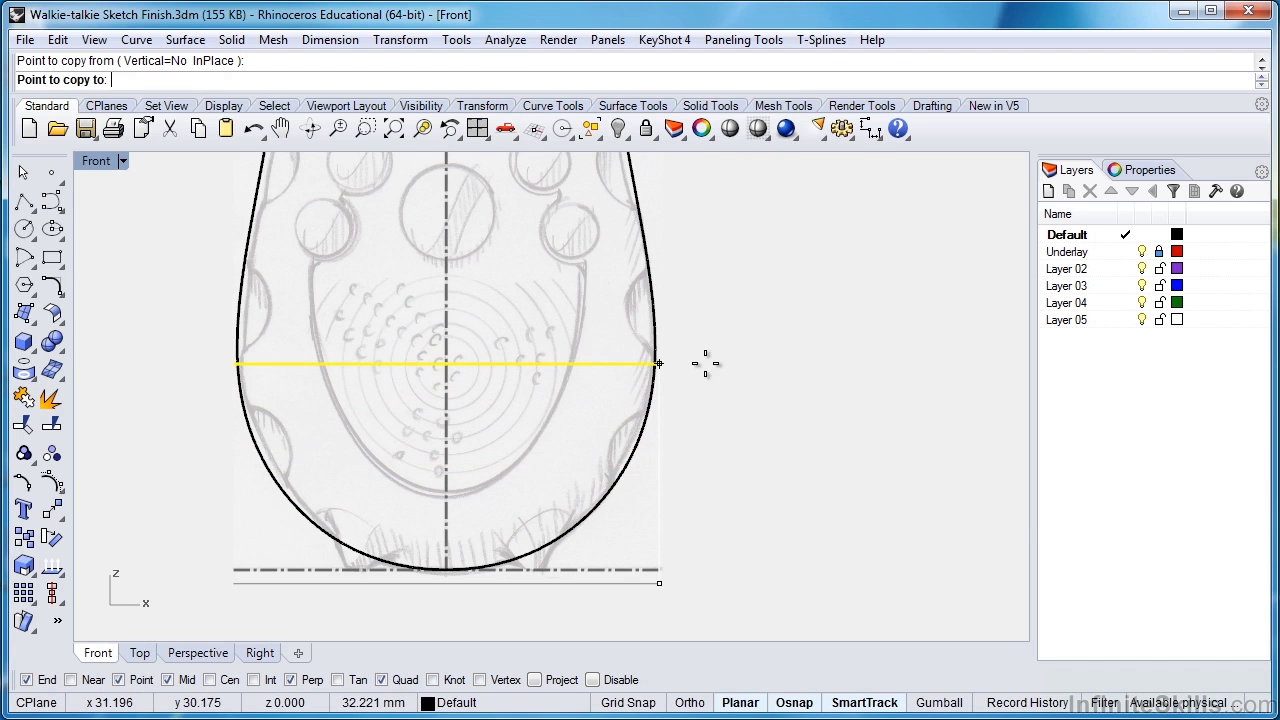
{"action": "left_click", "coordinate": [659, 346]}
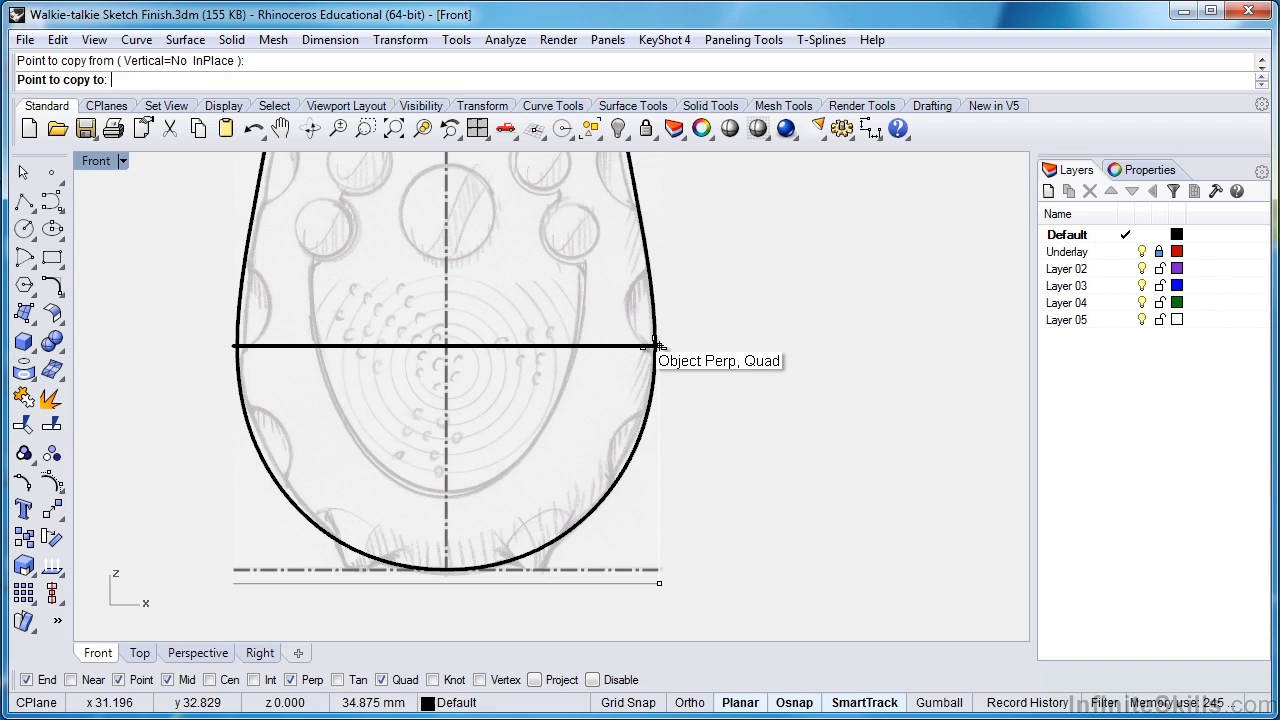
Place another copy of the line at the outline's upper waist and finish copying.
{"action": "left_click", "coordinate": [658, 346]}
{"action": "scroll", "coordinate": [658, 346], "scroll_direction": "down", "scroll_amount": 2}
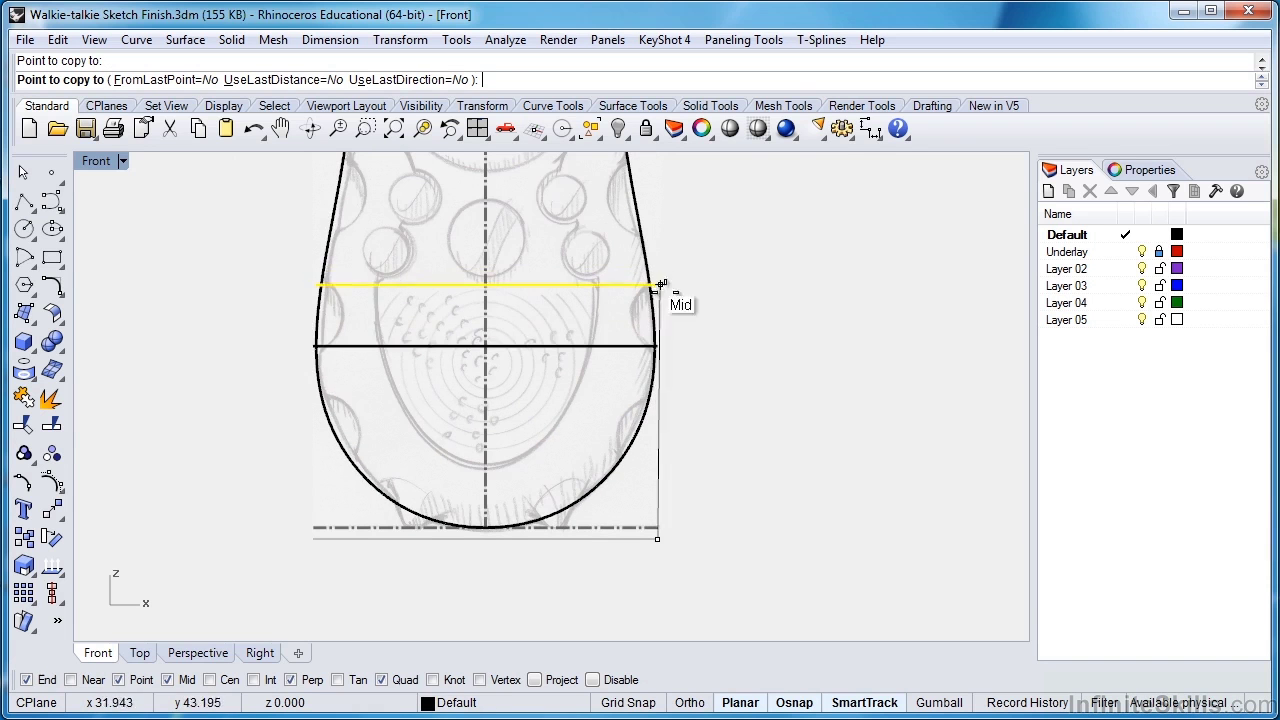
{"action": "scroll", "coordinate": [670, 350], "scroll_direction": "down", "scroll_amount": 2}
{"action": "right_click_drag", "start_coordinate": [665, 348], "coordinate": [720, 498]}
{"action": "key", "text": "F8"}
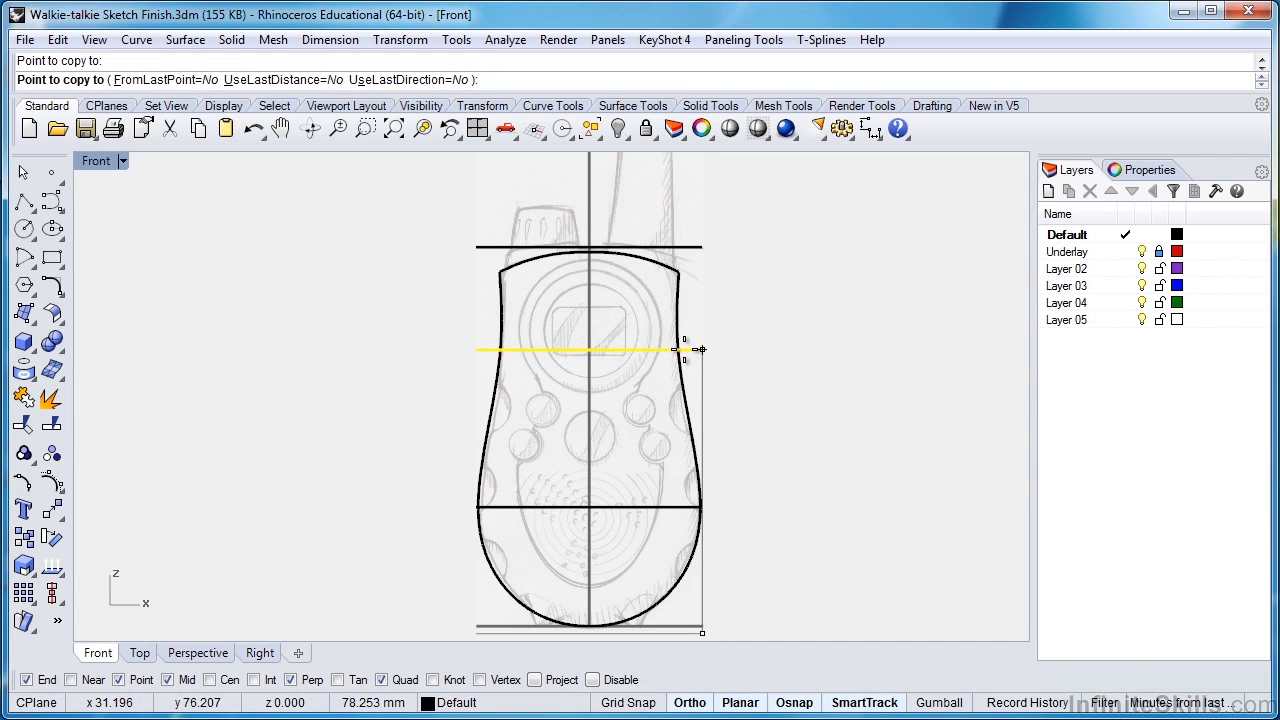
{"action": "key", "text": "F8"}
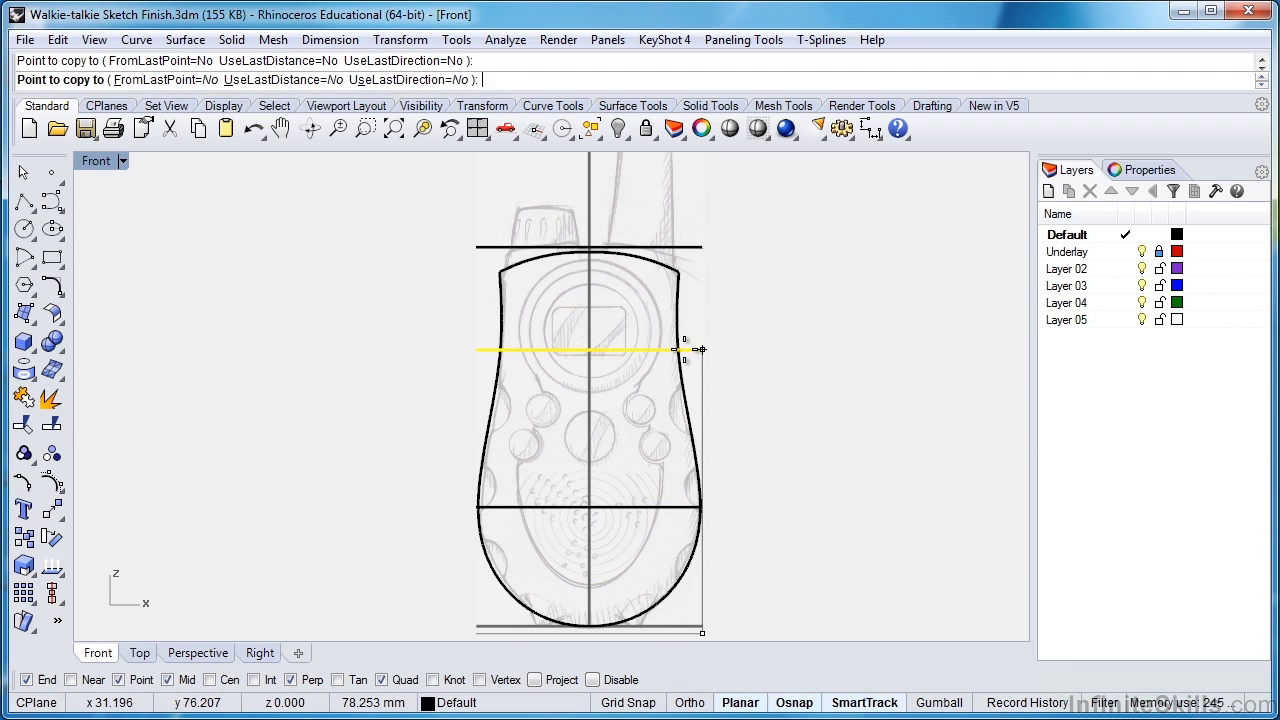
{"action": "left_click", "coordinate": [700, 349]}
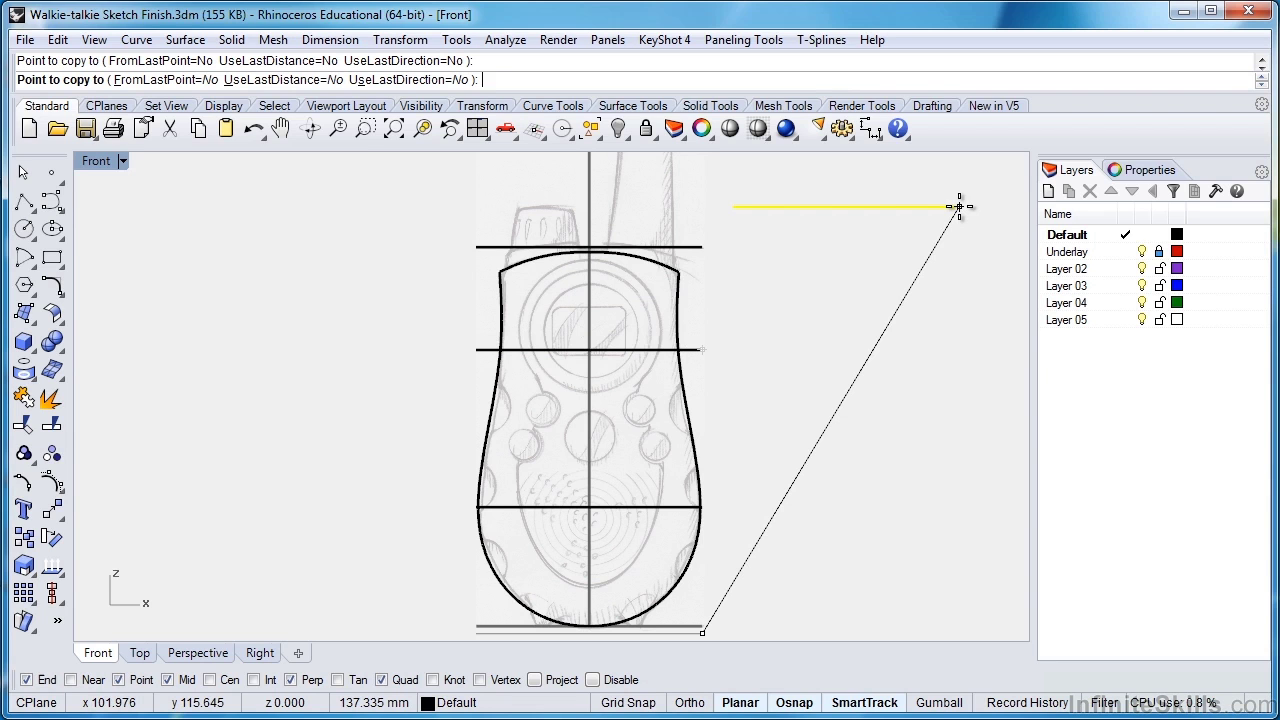
{"action": "key", "text": "Return"}
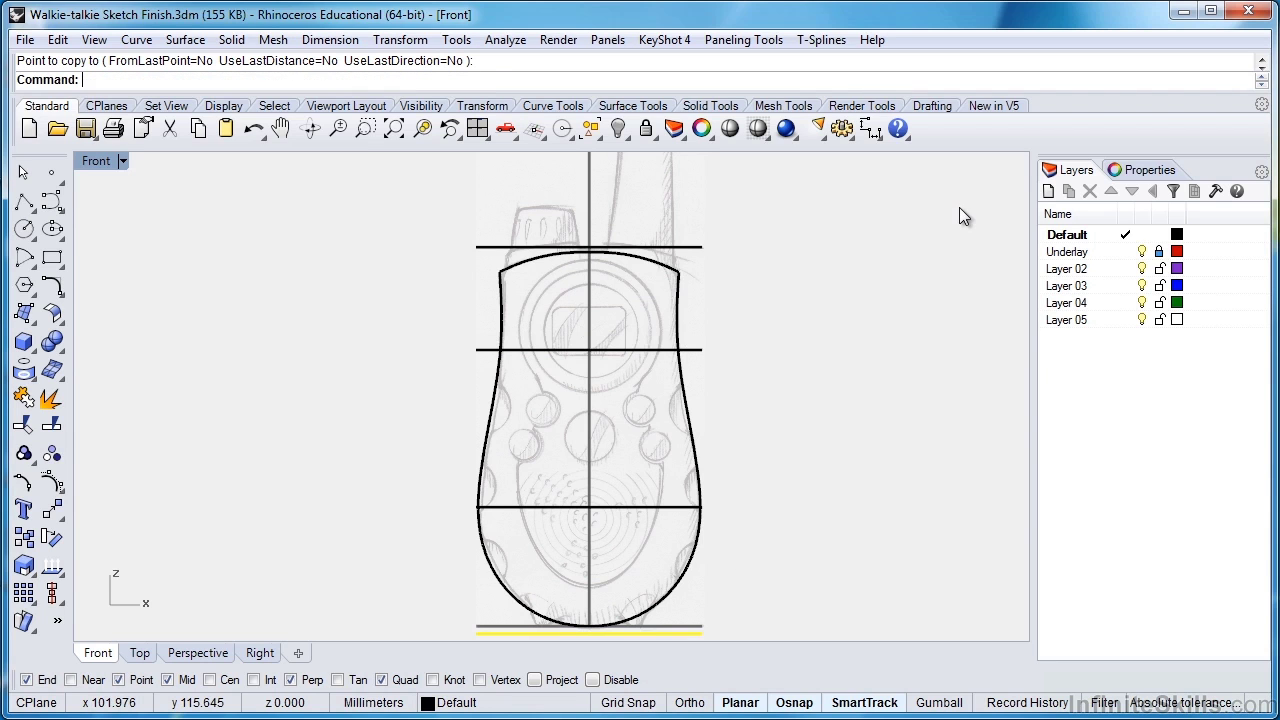
Switch to the Perspective view and orbit and zoom to tilt the sketch.
{"action": "key", "text": "Escape"}
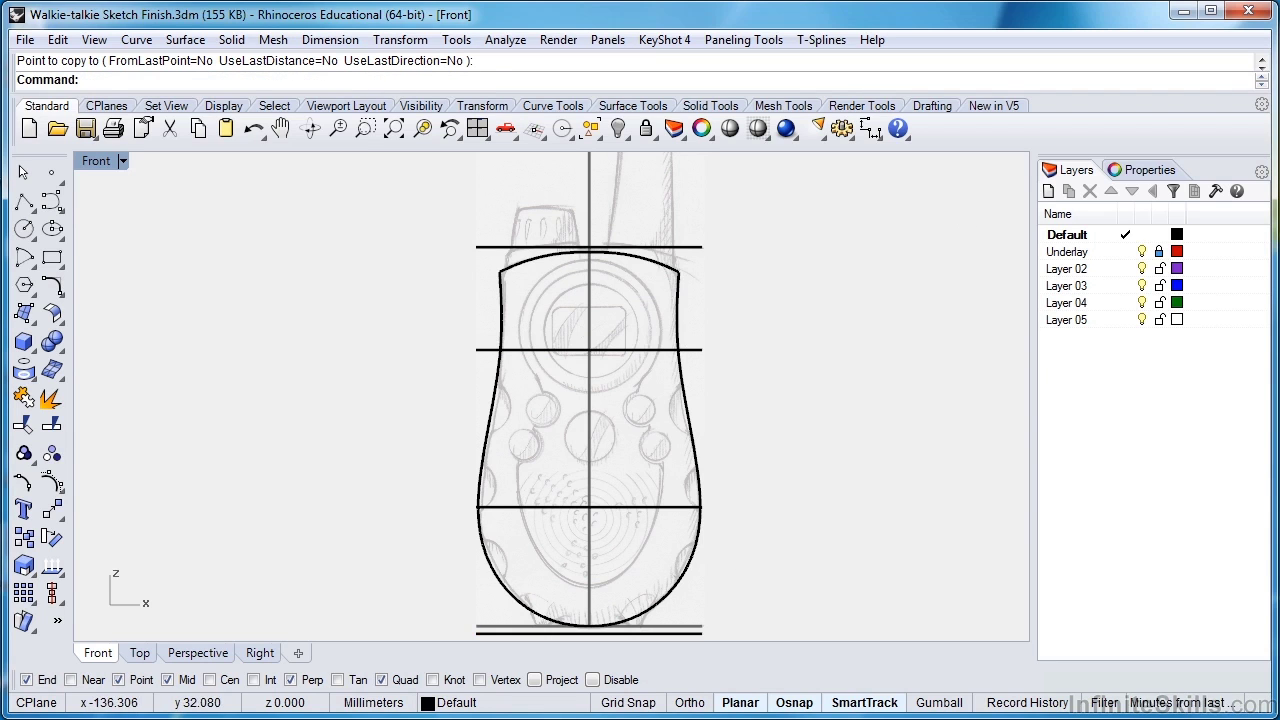
{"action": "left_click", "coordinate": [198, 653]}
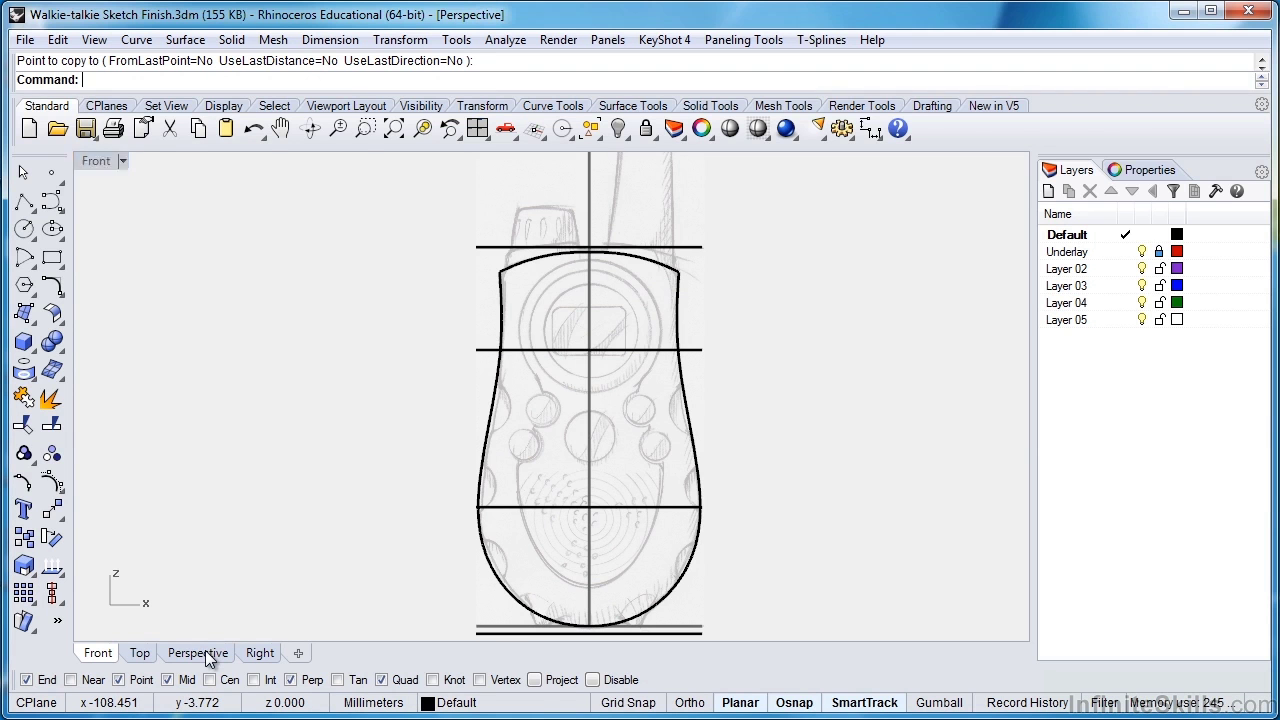
{"action": "mouse_move", "coordinate": [297, 600]}
{"action": "right_mouse_down"}
{"action": "mouse_move", "coordinate": [471, 549]}
{"action": "mouse_move", "coordinate": [505, 565]}
{"action": "mouse_move", "coordinate": [490, 528]}
{"action": "right_mouse_up"}
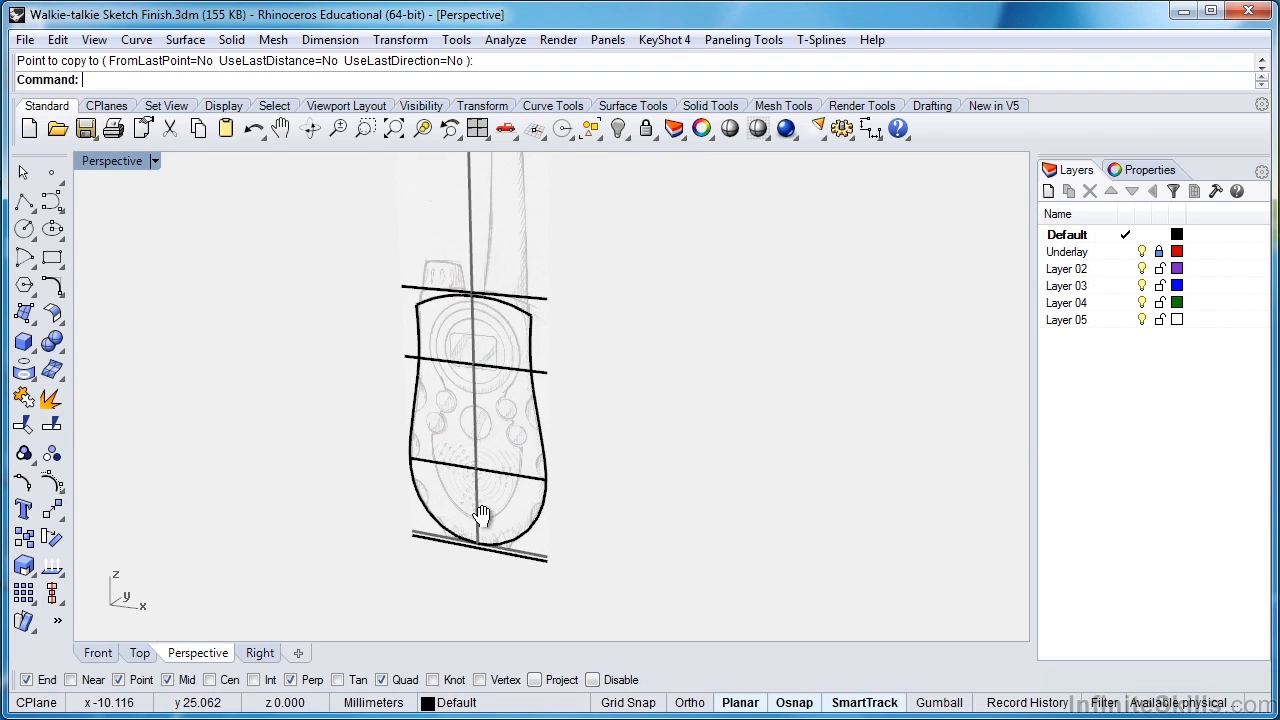
{"action": "scroll", "coordinate": [495, 545], "scroll_direction": "up", "scroll_amount": 5}
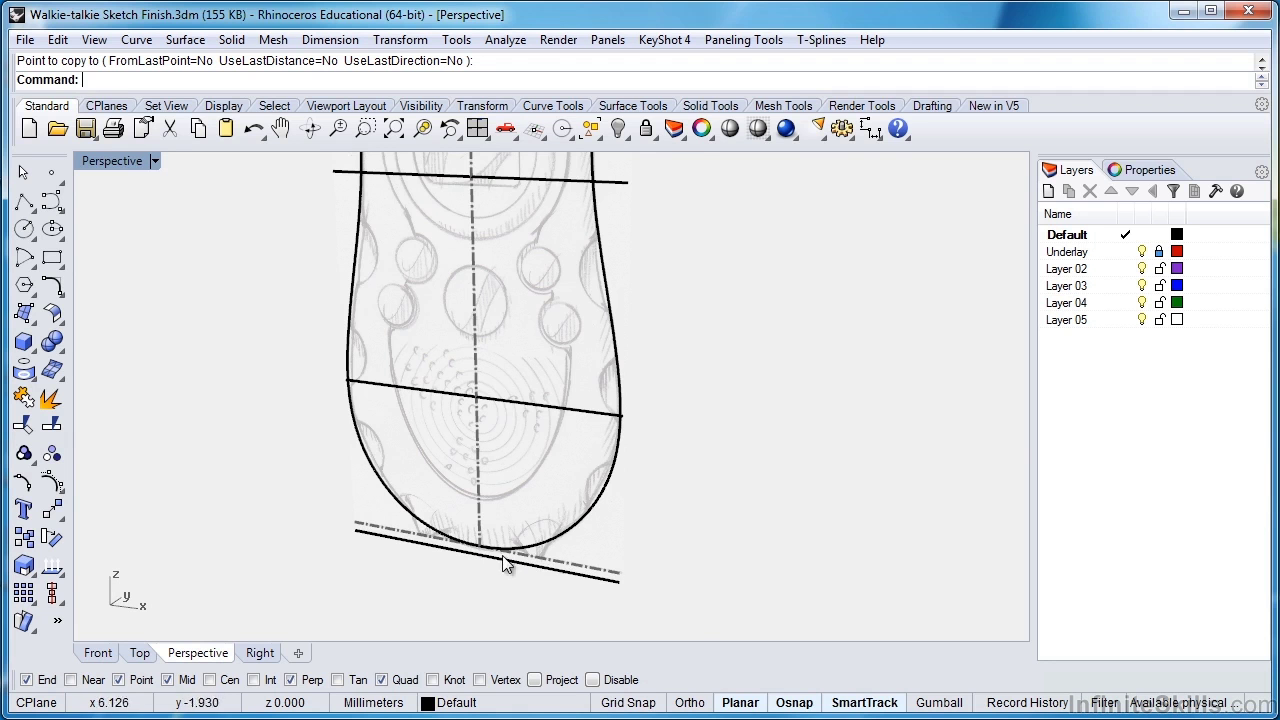
{"action": "scroll", "coordinate": [481, 537], "scroll_direction": "up", "scroll_amount": 3}
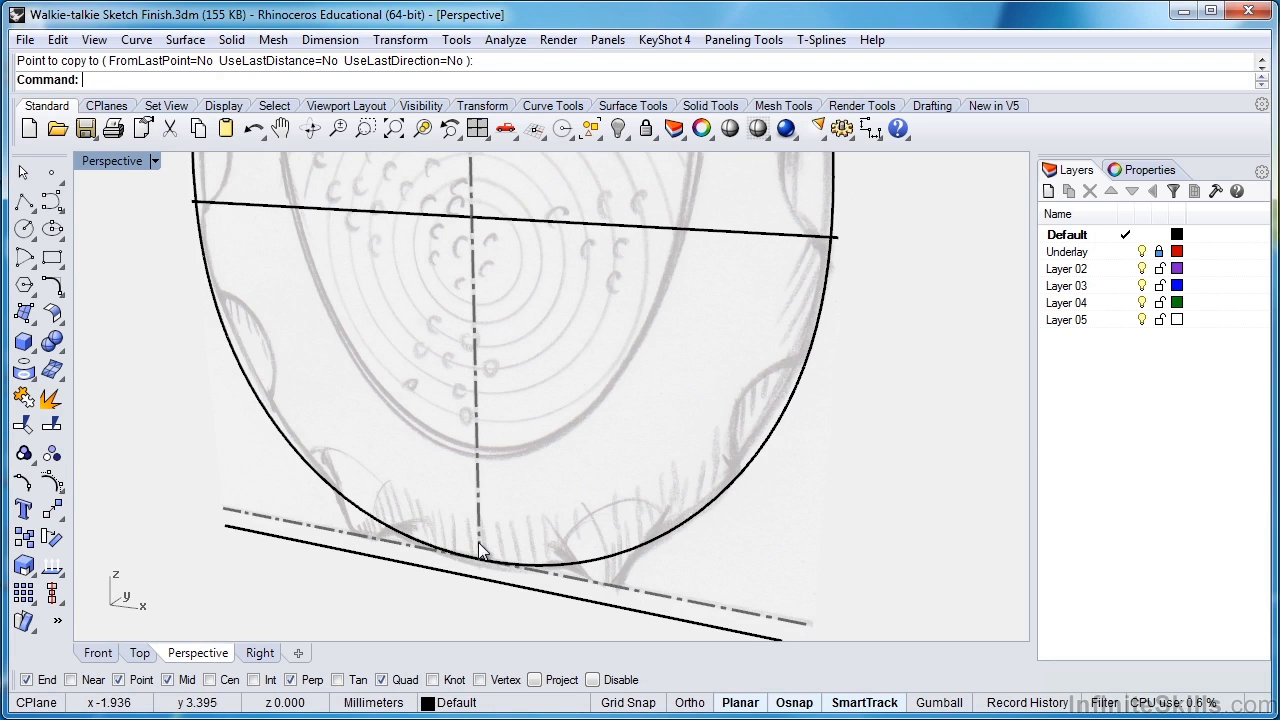
{"action": "scroll", "coordinate": [615, 563], "scroll_direction": "down", "scroll_amount": 3}
Select all four cross-section lines to inspect them, then clear the selection.
{"action": "left_click", "coordinate": [614, 588]}
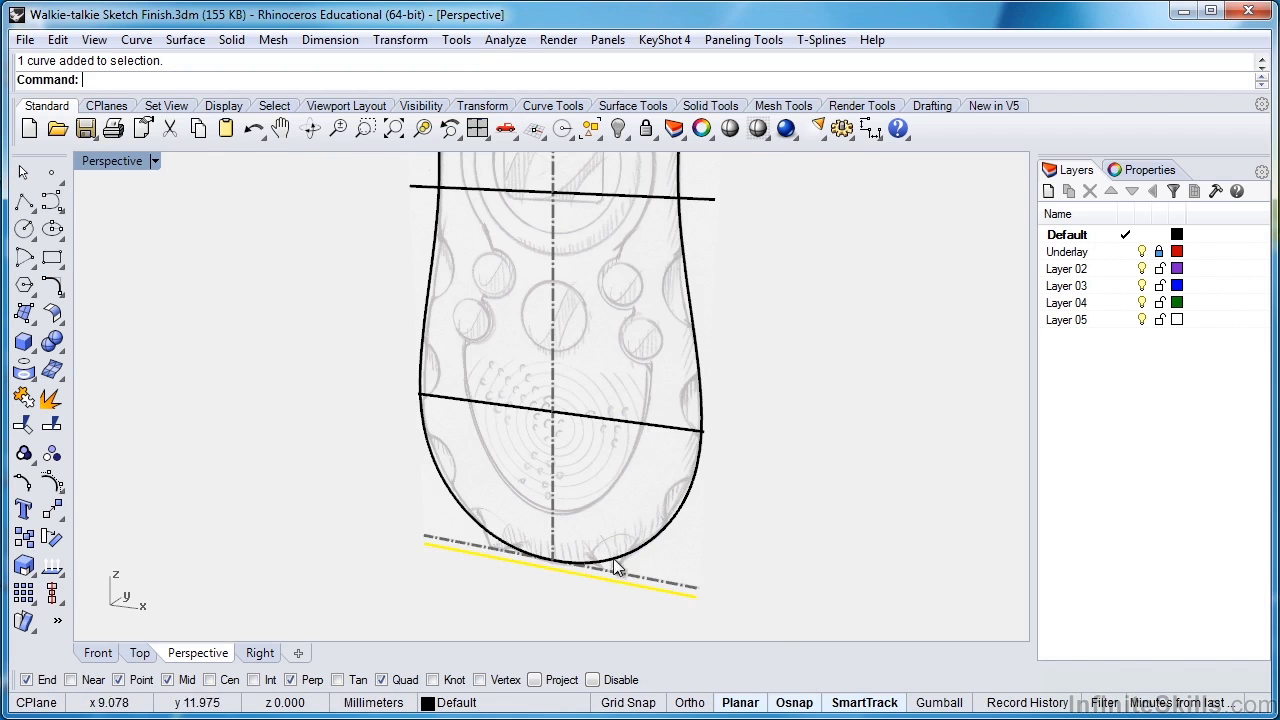
{"action": "left_click", "coordinate": [599, 418]}
{"action": "left_click", "coordinate": [610, 203]}
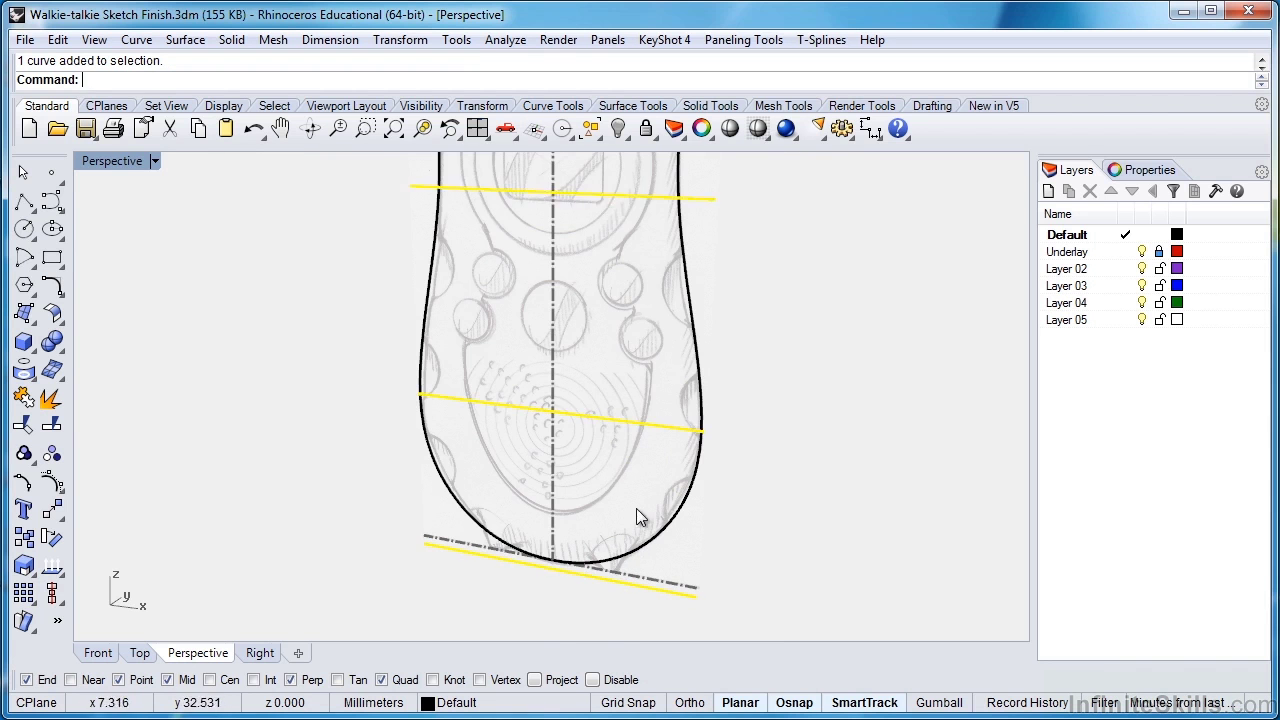
{"action": "scroll", "coordinate": [636, 508], "scroll_direction": "down", "scroll_amount": 2}
{"action": "right_click_drag", "start_coordinate": [650, 229], "coordinate": [653, 324], "text": "shift"}
{"action": "left_click", "coordinate": [651, 315]}
{"action": "scroll", "coordinate": [691, 273], "scroll_direction": "down", "scroll_amount": 2}
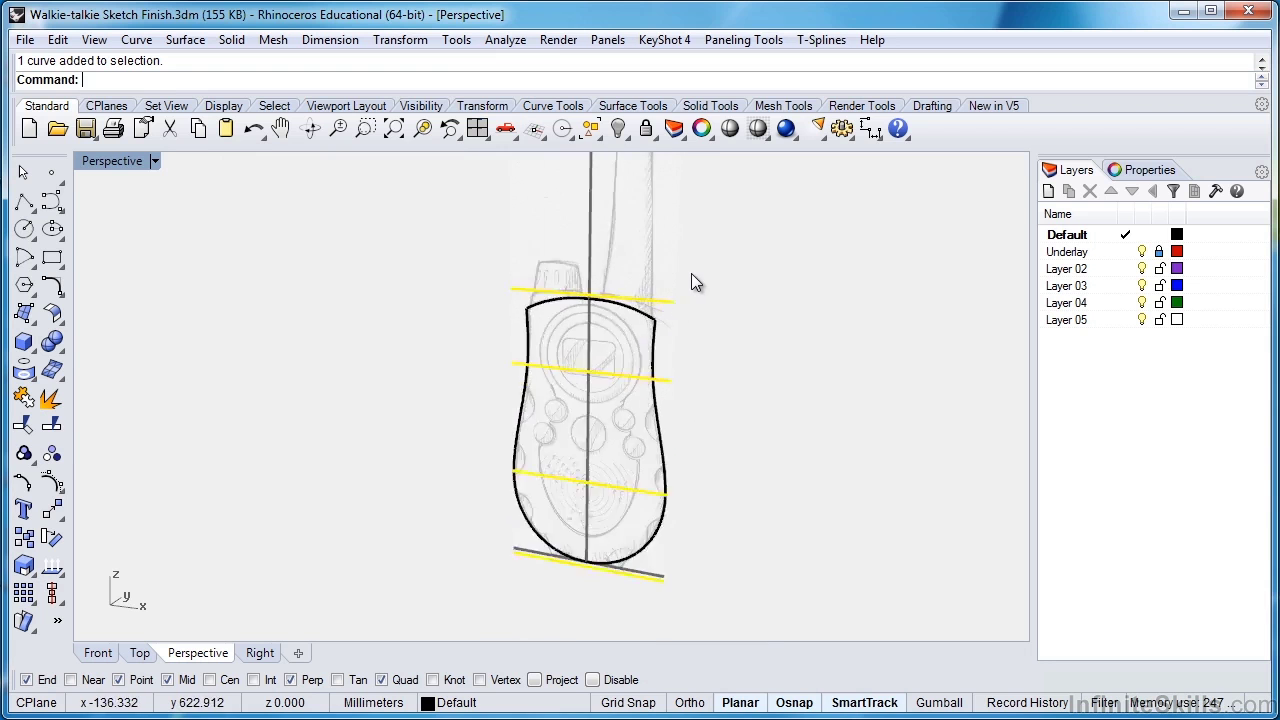
{"action": "scroll", "coordinate": [697, 431], "scroll_direction": "up", "scroll_amount": 2}
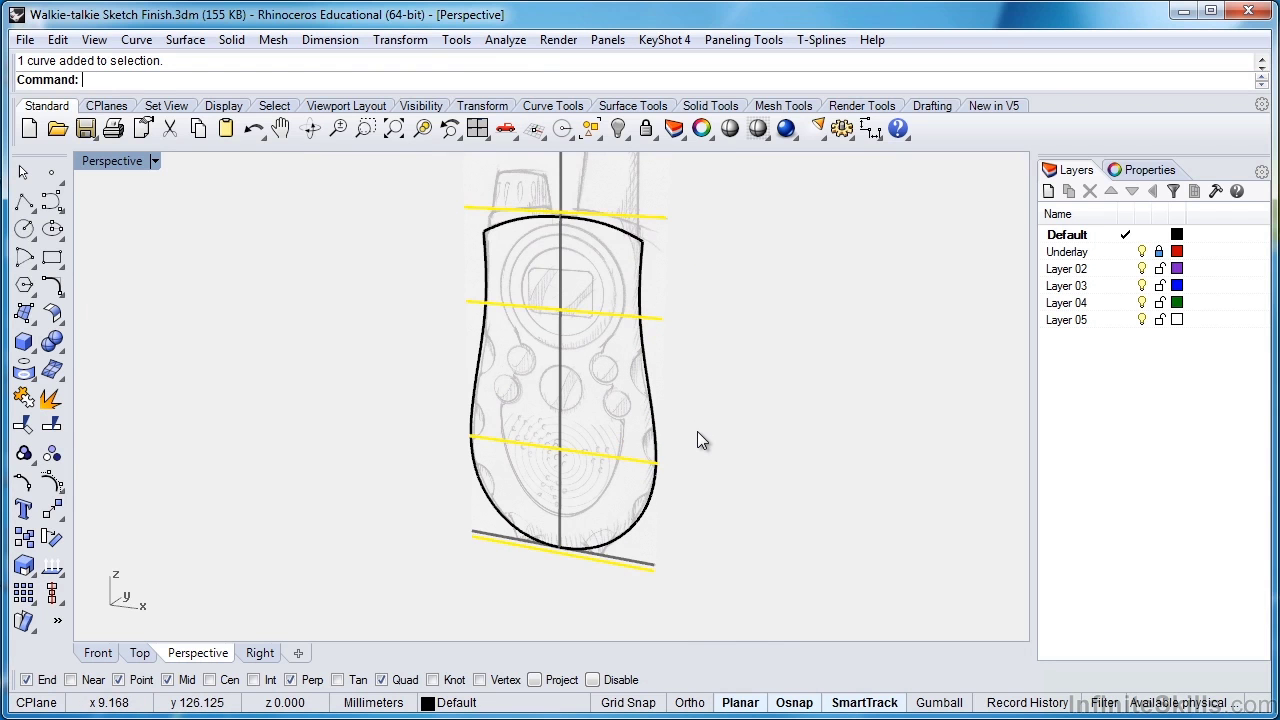
{"action": "left_click", "coordinate": [697, 441]}
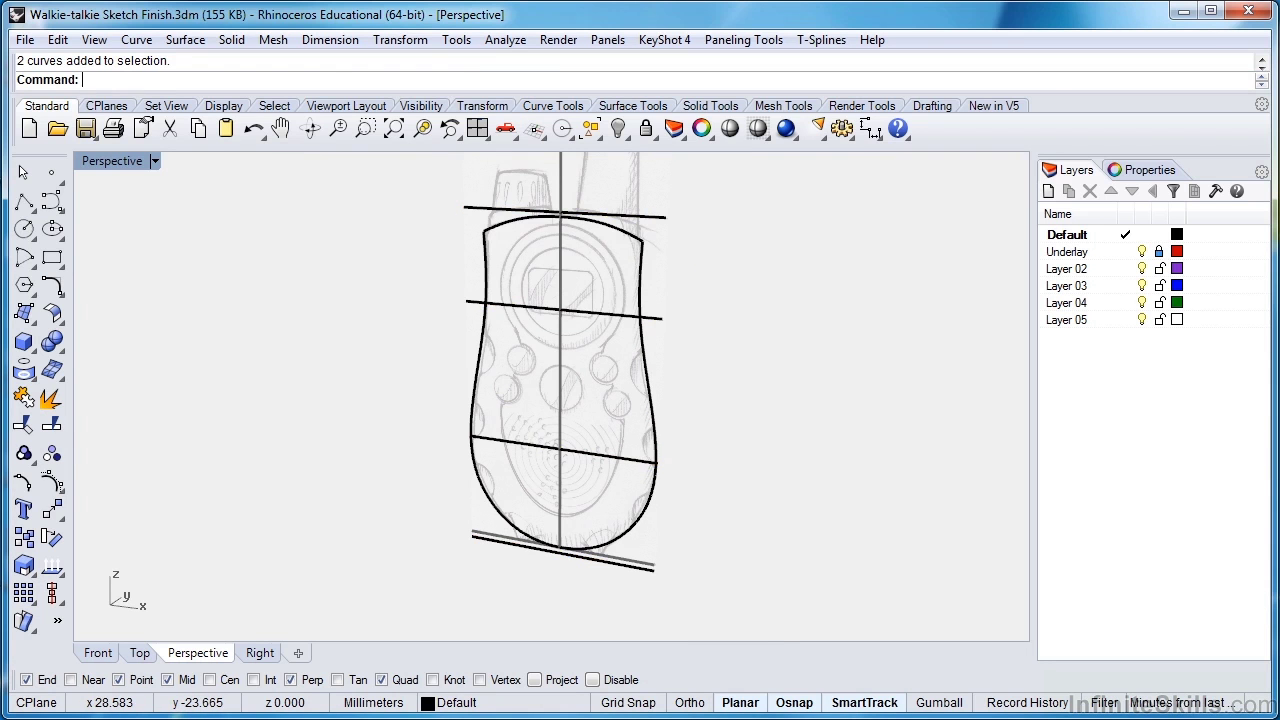
{"action": "left_click", "coordinate": [140, 654]}
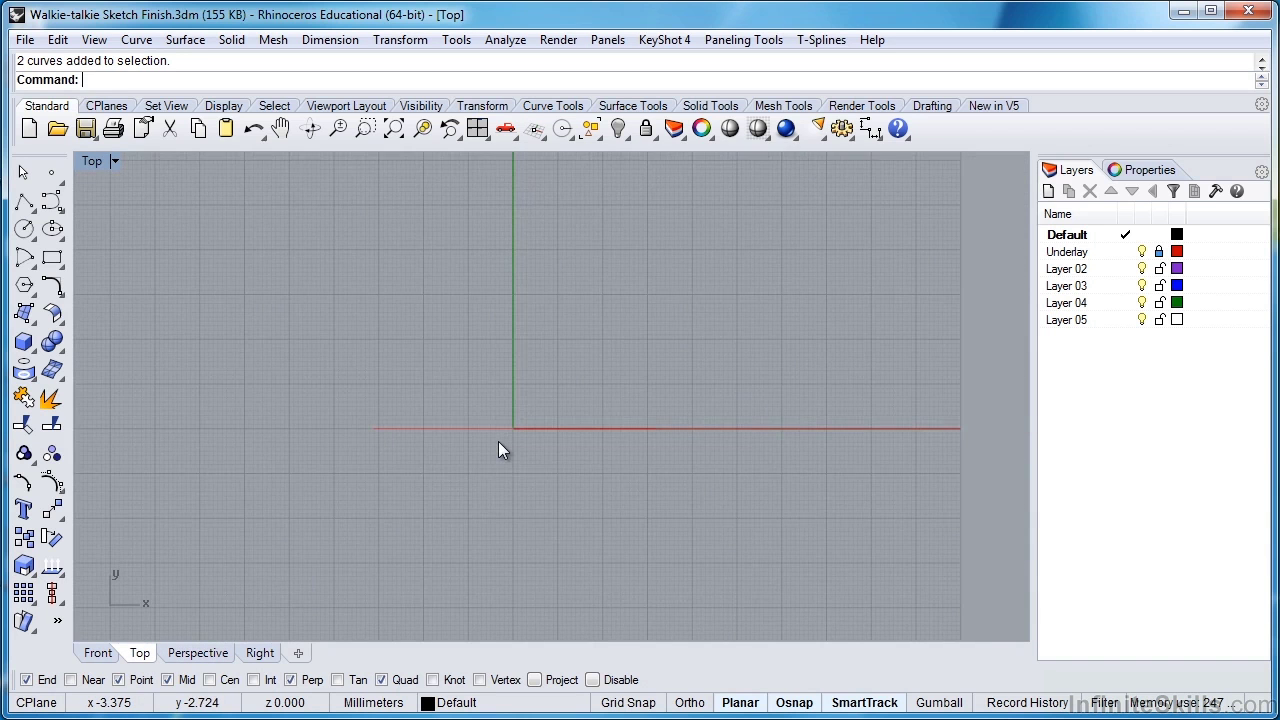
{"action": "scroll", "coordinate": [498, 441], "scroll_direction": "down", "scroll_amount": 2}
{"action": "scroll", "coordinate": [498, 442], "scroll_direction": "up", "scroll_amount": 1}
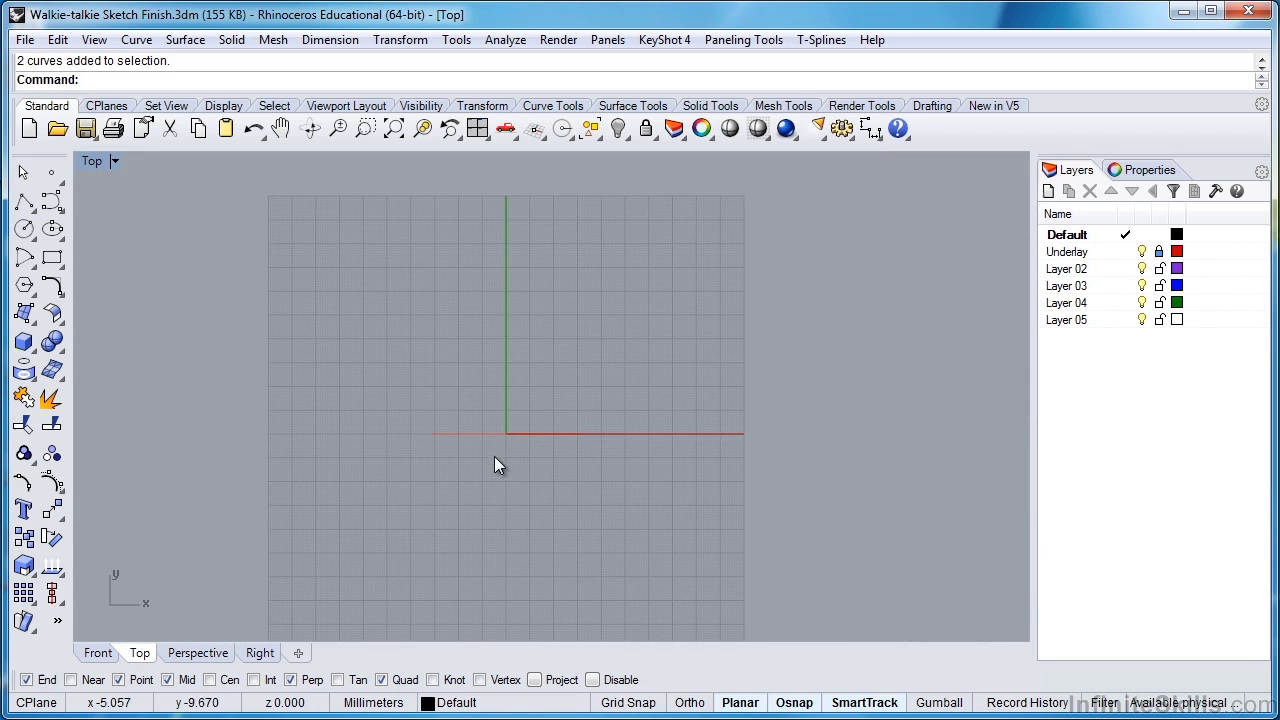
{"action": "key", "text": "ctrl+alt+s"}
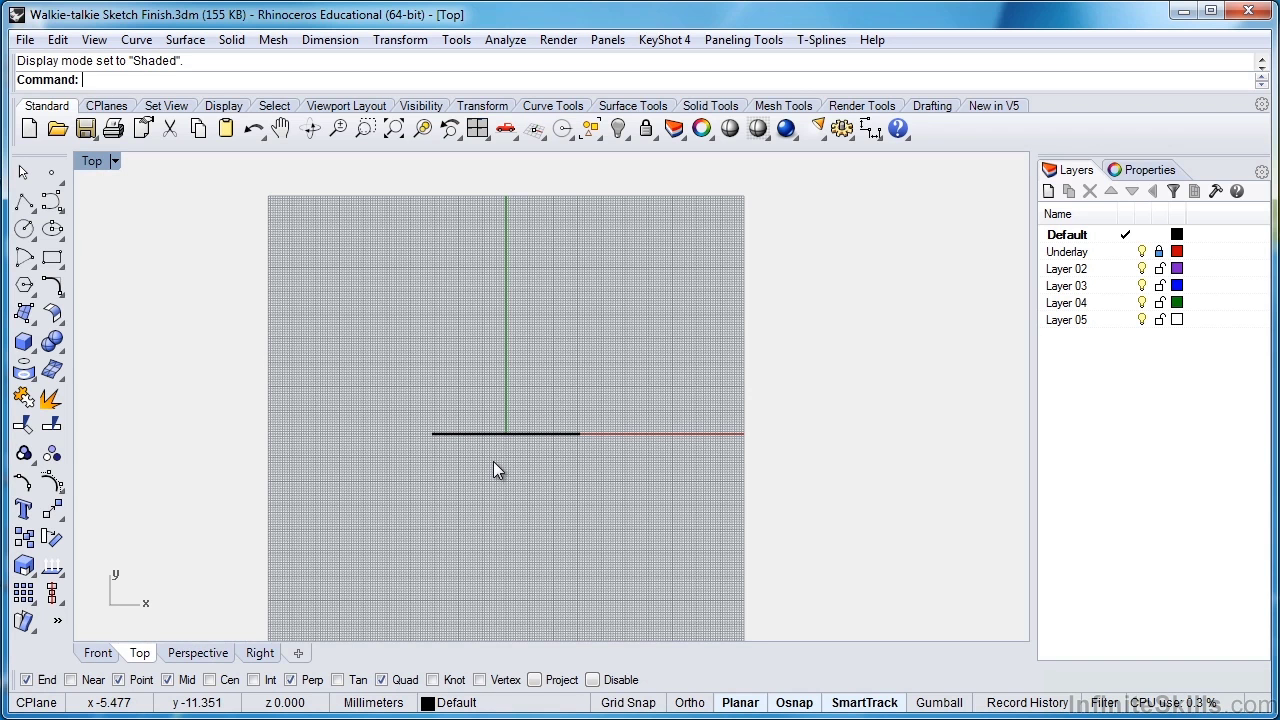
{"action": "key", "text": "F7"}
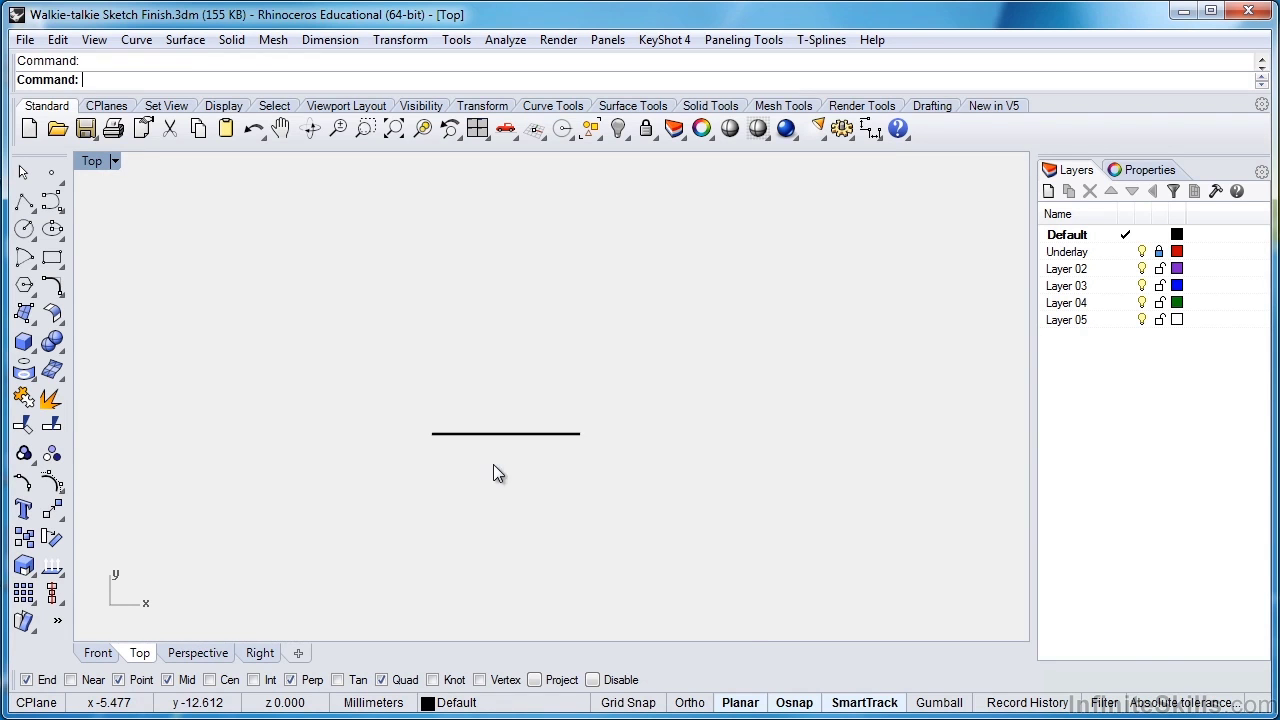
{"action": "scroll", "coordinate": [470, 455], "scroll_direction": "up", "scroll_amount": 5}
{"action": "right_click_drag", "start_coordinate": [627, 422], "coordinate": [569, 443]}
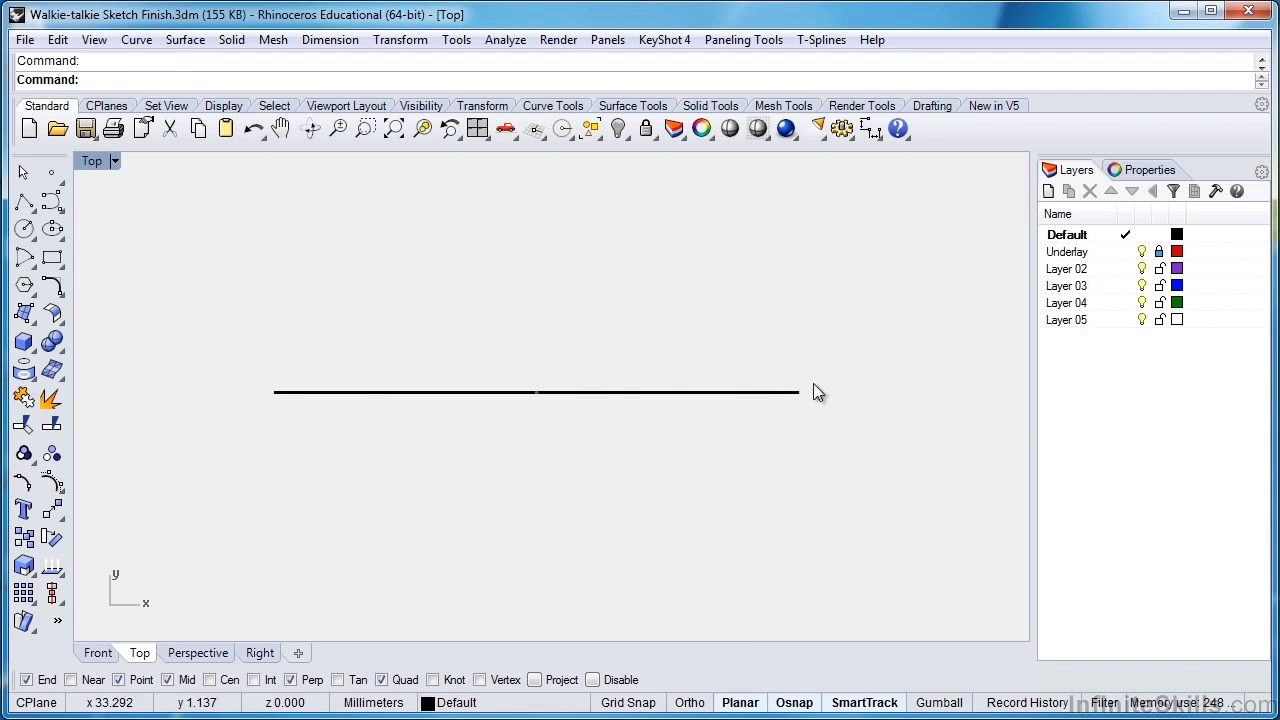
{"action": "left_click", "coordinate": [204, 652]}
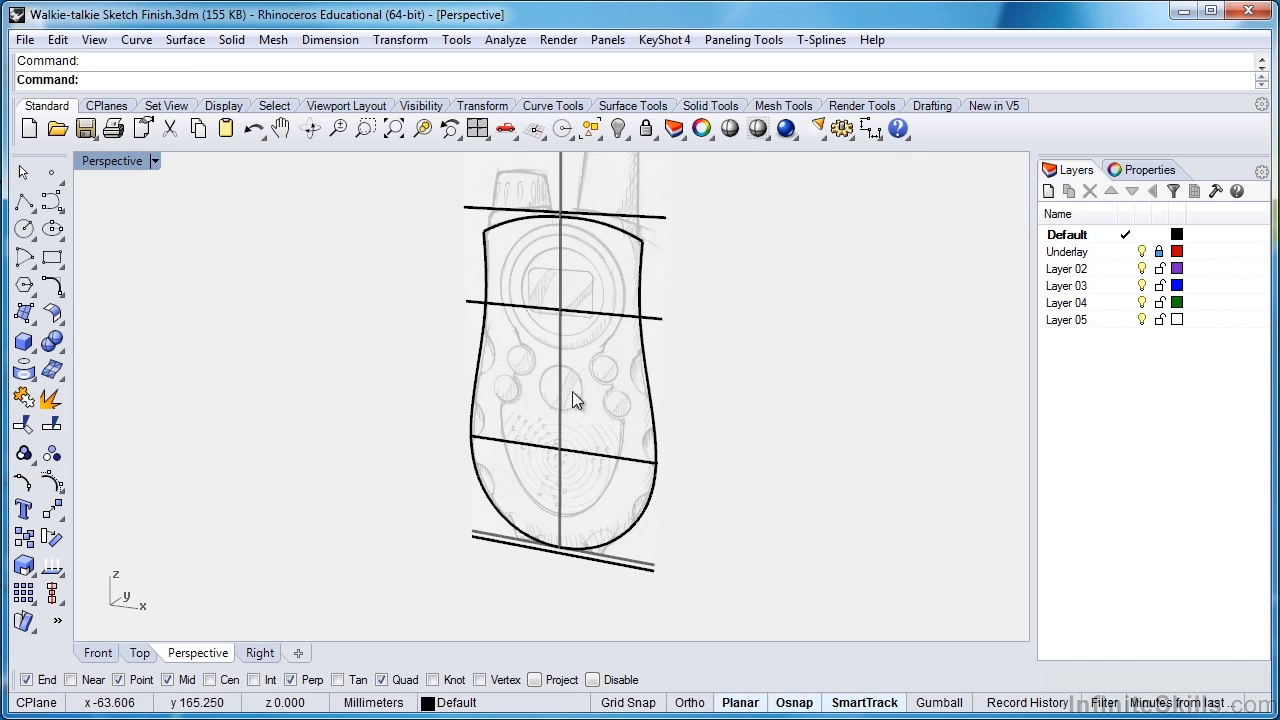
Select the two middle cross-section curves and turn on their control points with F10.
{"action": "left_click", "coordinate": [586, 454]}
{"action": "left_click", "coordinate": [585, 312], "text": "shift"}
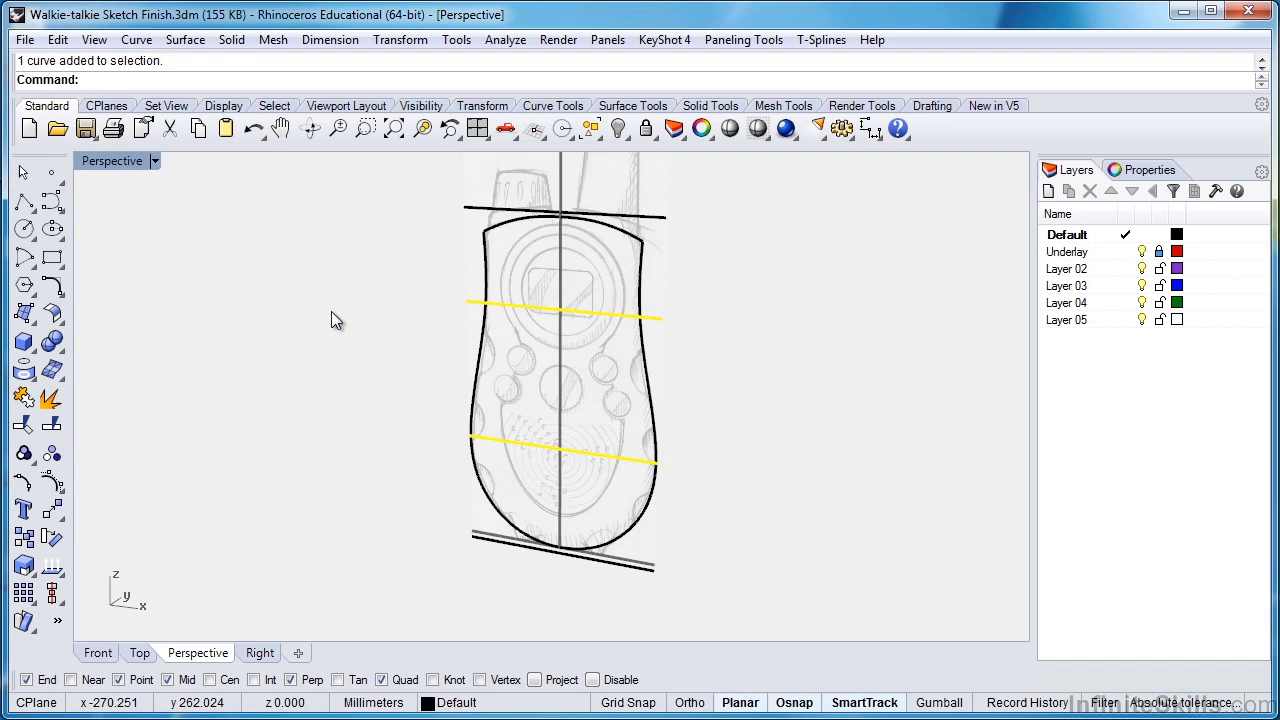
{"action": "key", "text": "F10"}
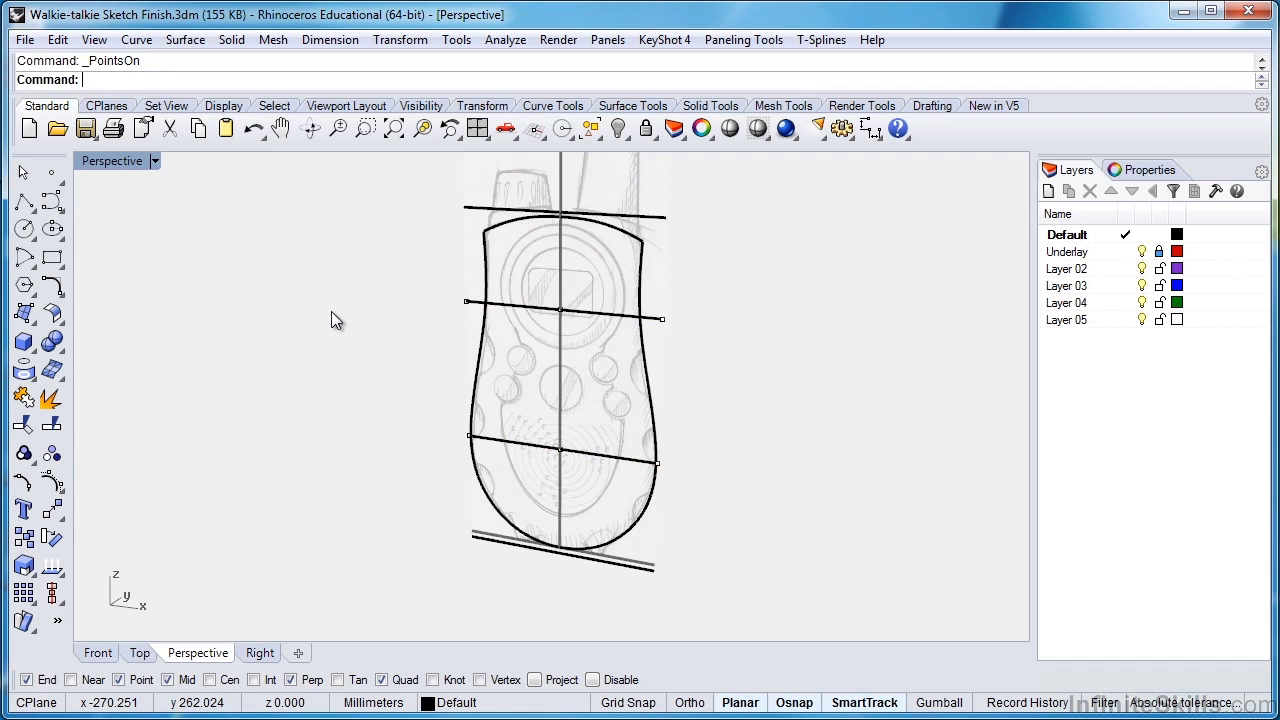
Select both curves' midpoint control points, verify them in Top view, and enable the Gumball.
{"action": "left_click", "coordinate": [139, 653]}
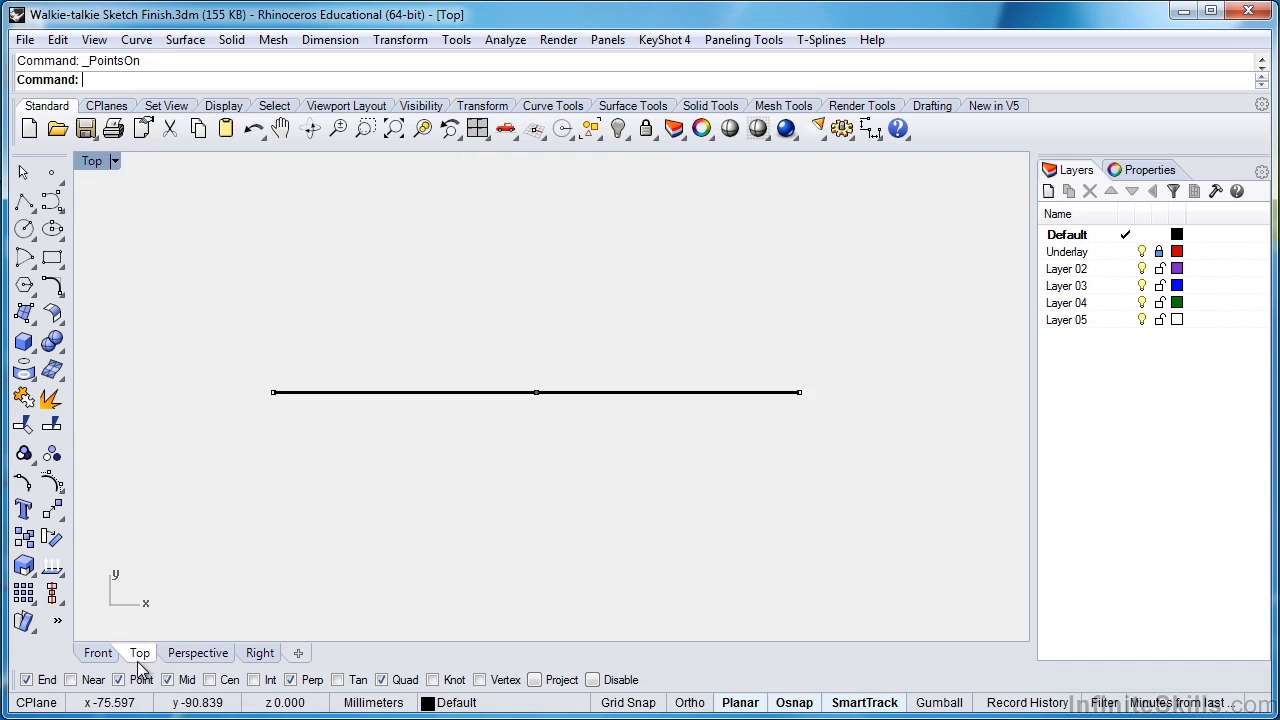
{"action": "scroll", "coordinate": [329, 437], "scroll_direction": "up", "scroll_amount": 2}
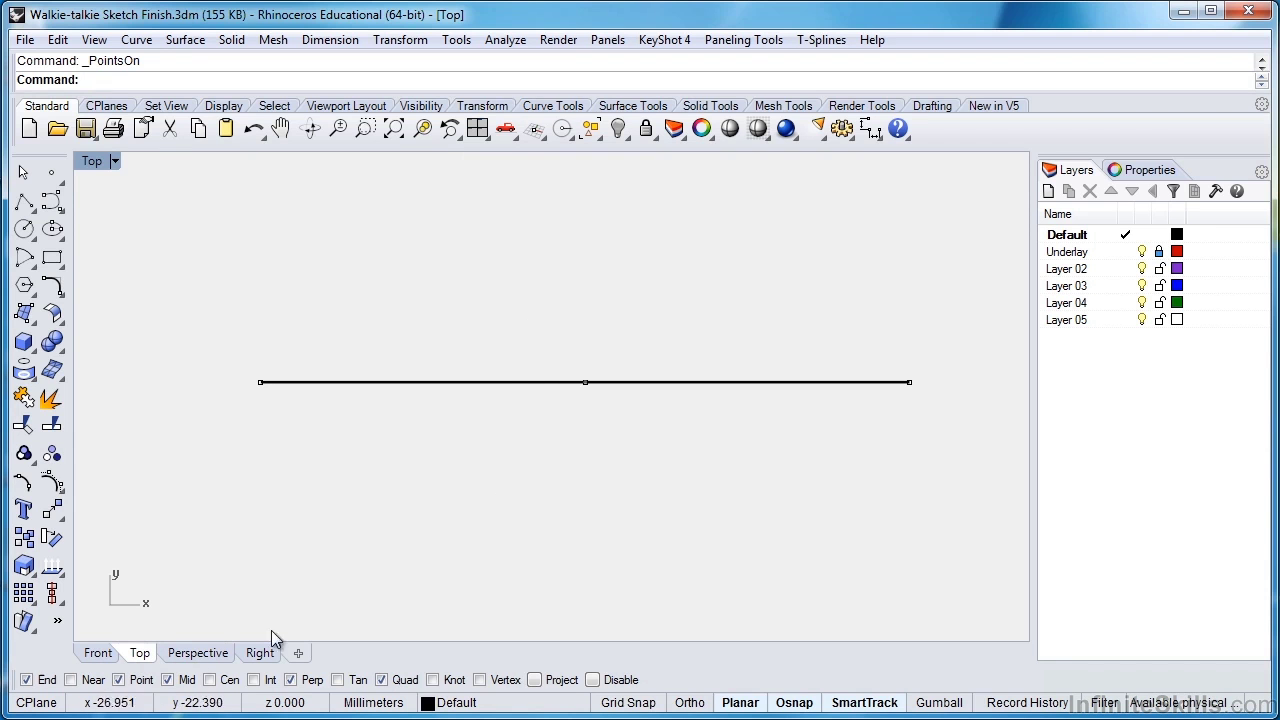
{"action": "left_click_drag", "start_coordinate": [543, 330], "coordinate": [663, 456]}
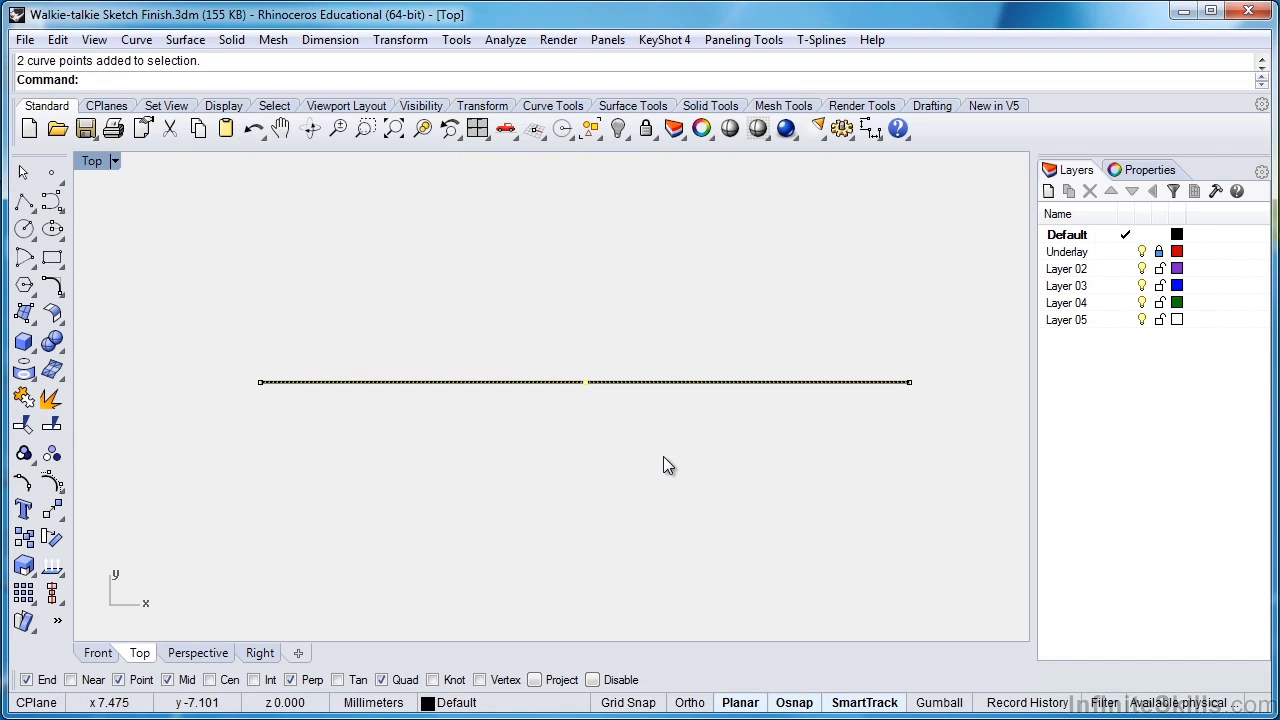
{"action": "left_click", "coordinate": [184, 658]}
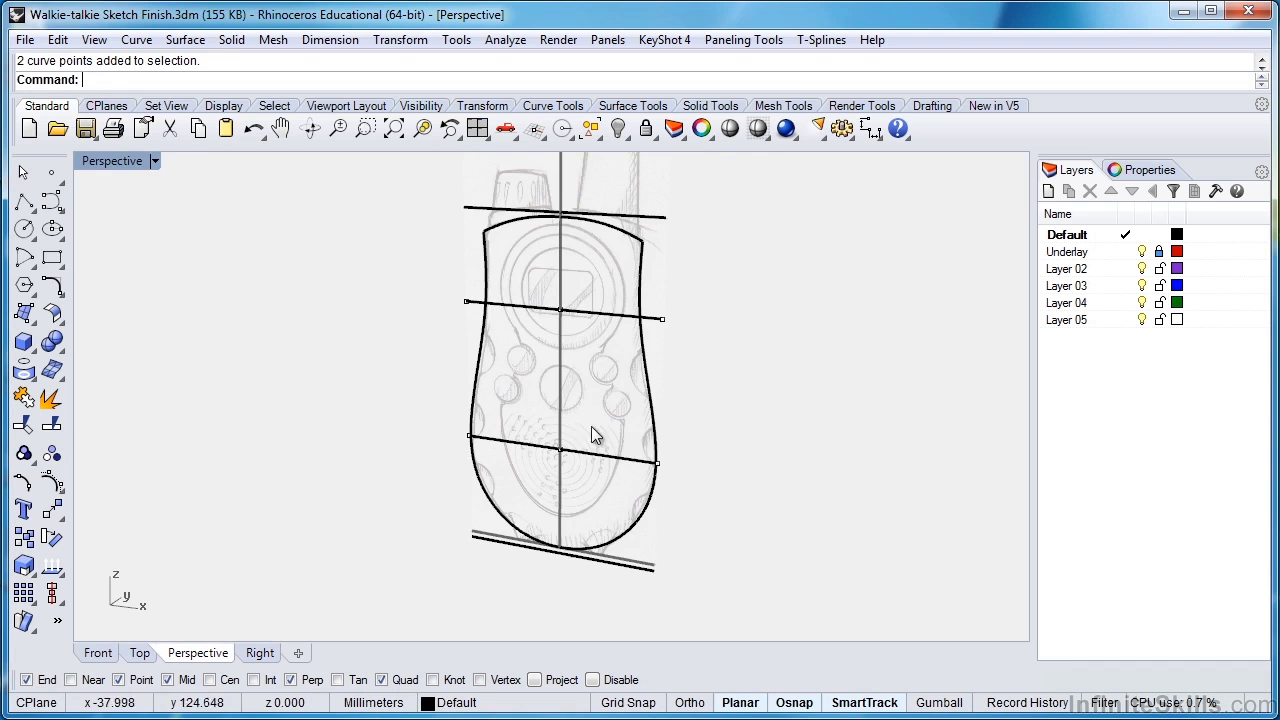
{"action": "left_click_drag", "start_coordinate": [544, 276], "coordinate": [593, 349]}
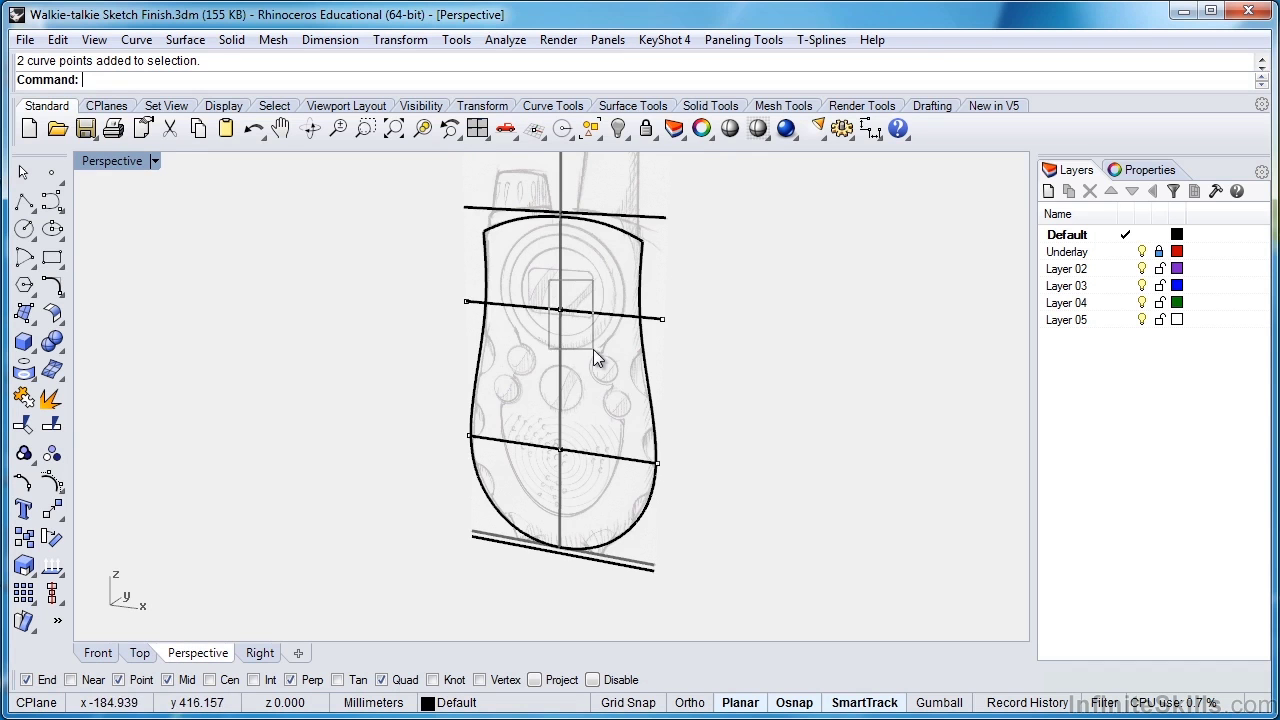
{"action": "left_click_drag", "start_coordinate": [534, 410], "coordinate": [580, 478], "text": "shift"}
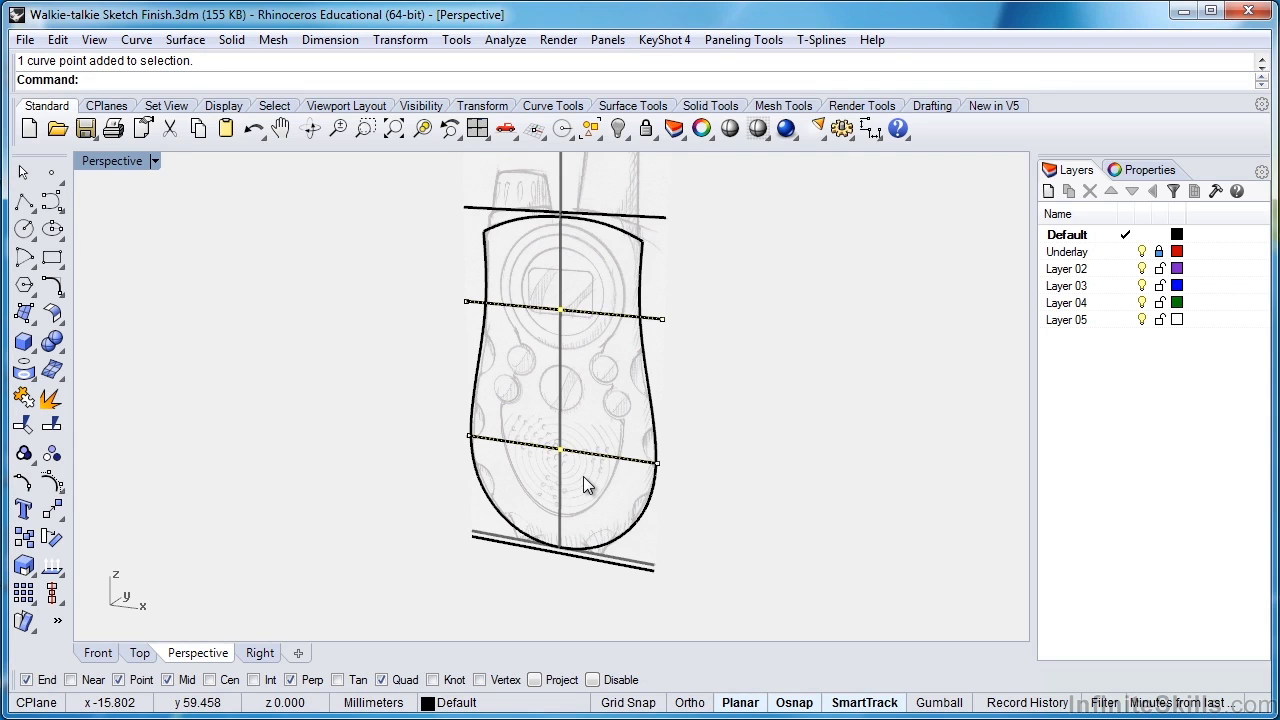
{"action": "left_click", "coordinate": [129, 651]}
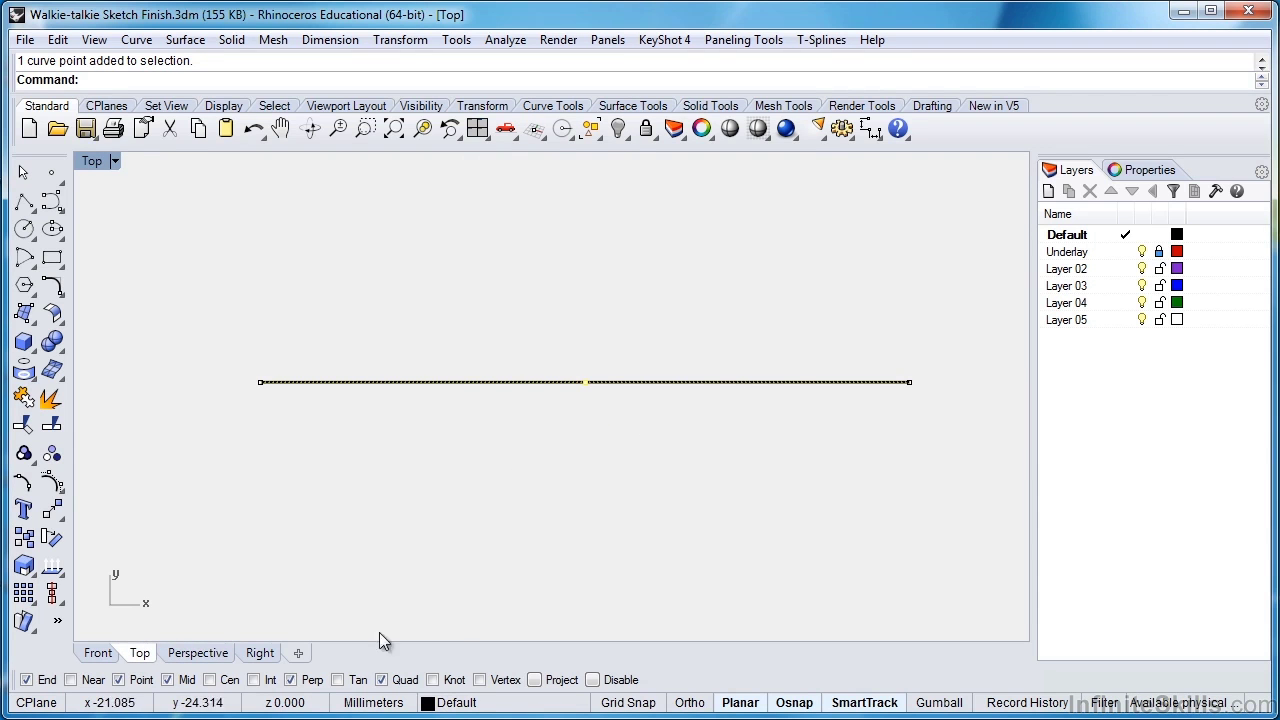
{"action": "left_click", "coordinate": [228, 652]}
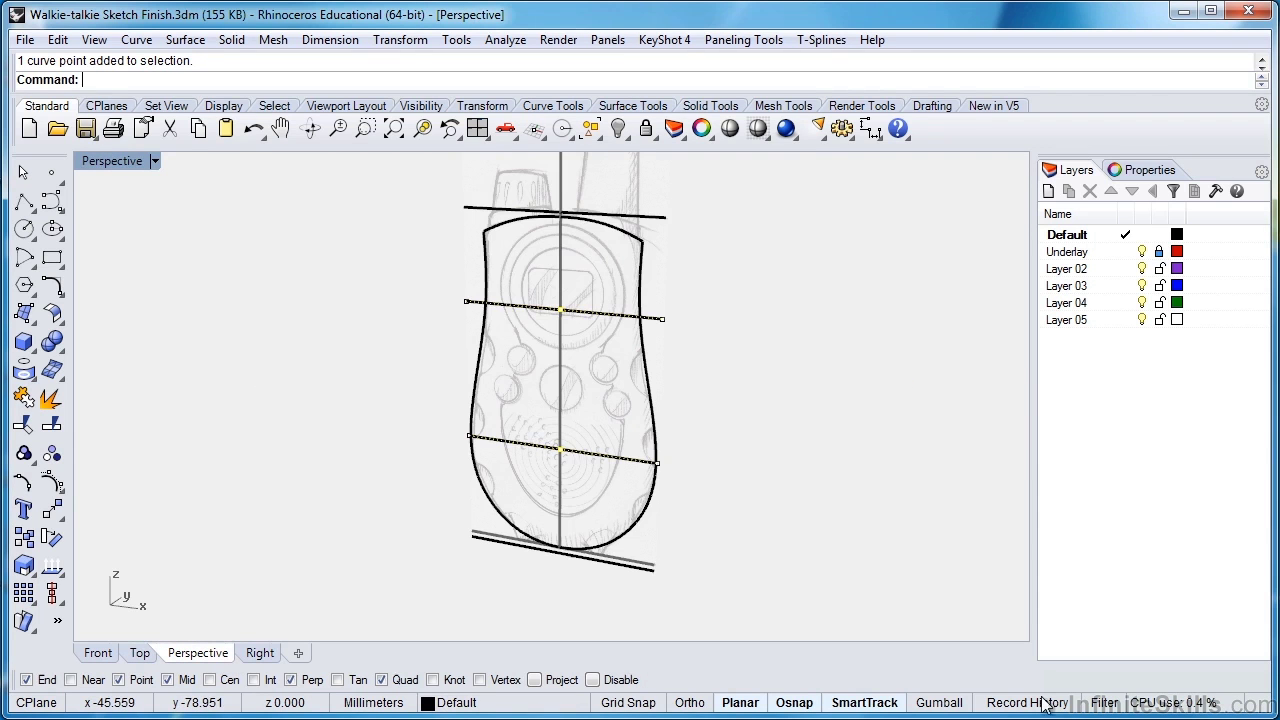
{"action": "left_click", "coordinate": [940, 703]}
Orbit around the sketch, then undo an accidental free drag of the midpoints.
{"action": "right_click_drag", "start_coordinate": [880, 600], "coordinate": [666, 491]}
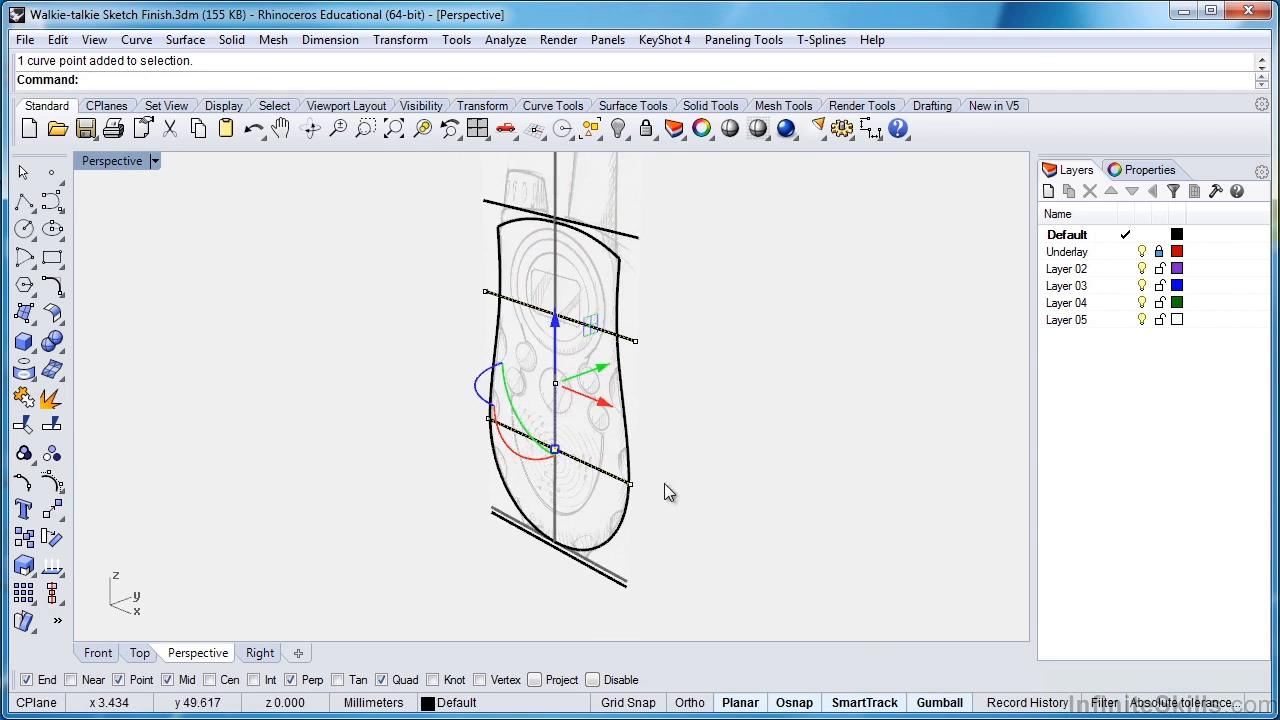
{"action": "scroll", "coordinate": [591, 391], "scroll_direction": "up", "scroll_amount": 5}
{"action": "right_click_drag", "start_coordinate": [591, 392], "coordinate": [588, 421]}
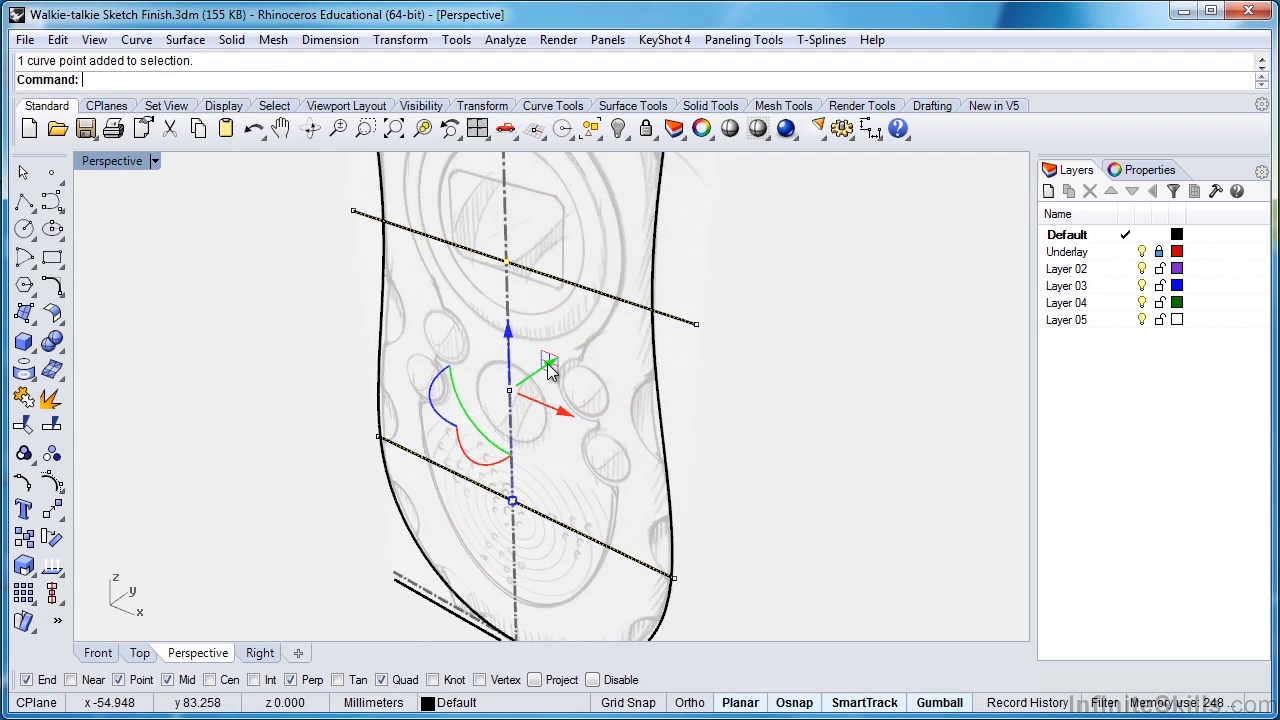
{"action": "left_click_drag", "start_coordinate": [553, 370], "coordinate": [528, 374]}
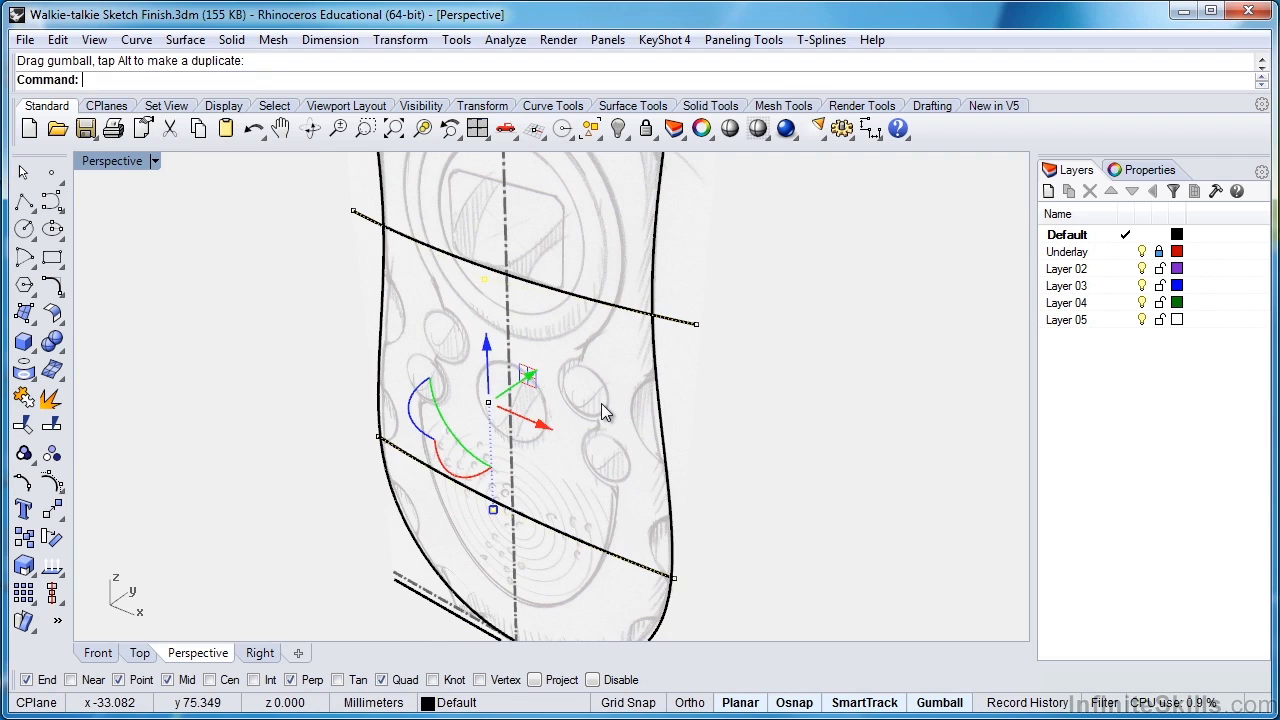
{"action": "key", "text": "ctrl+z"}
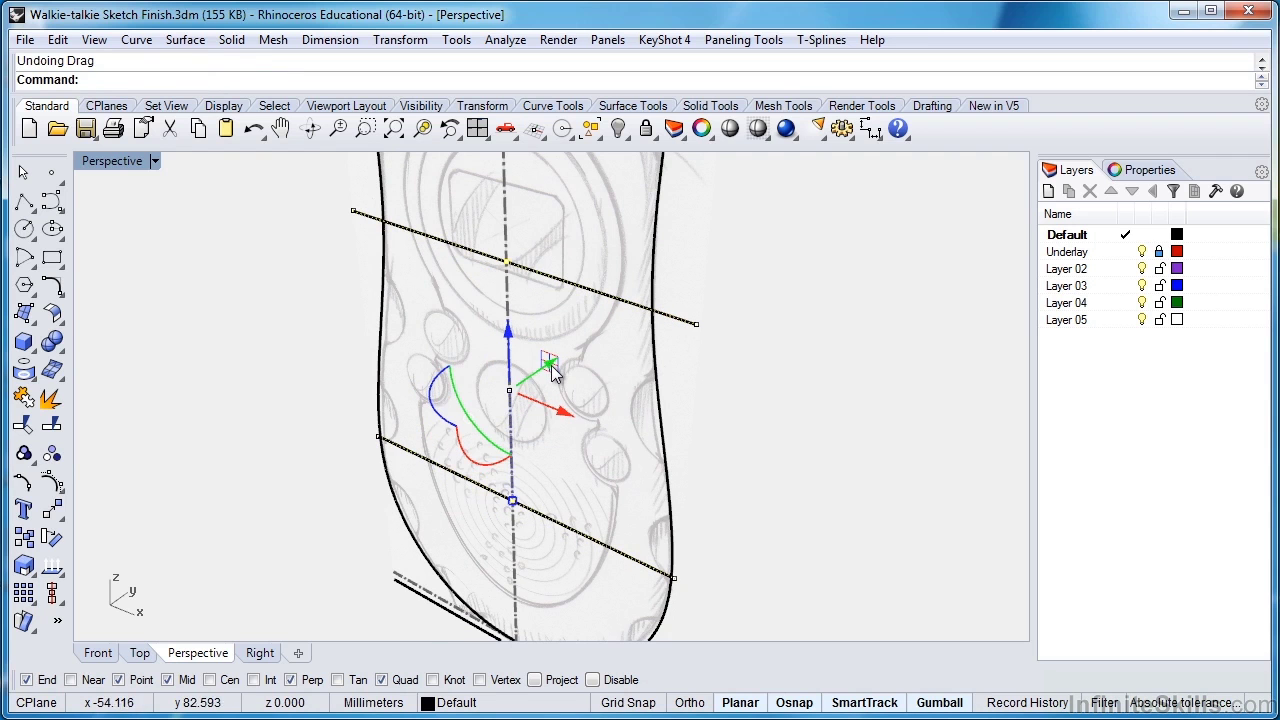
Move the midpoints 1 unit along the Gumball's green axis, check from Top, then undo.
{"action": "left_click", "coordinate": [555, 372]}
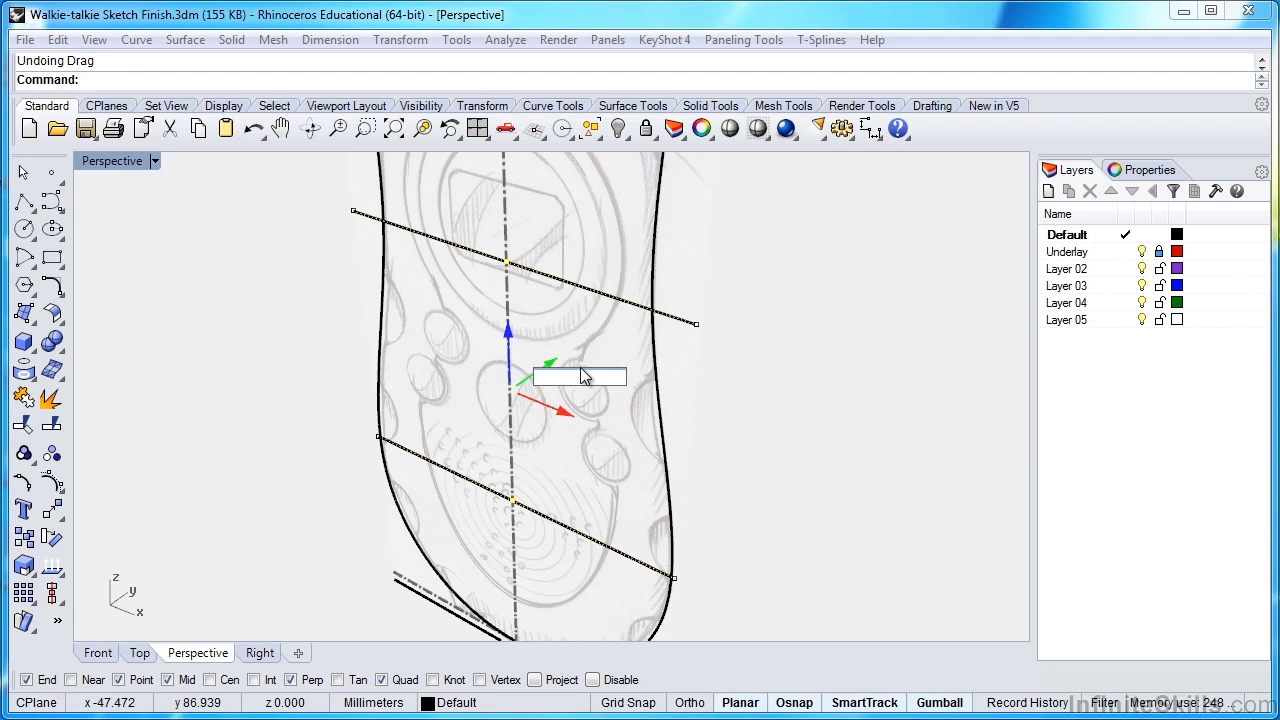
{"action": "type", "text": "1"}
{"action": "key", "text": "Return"}
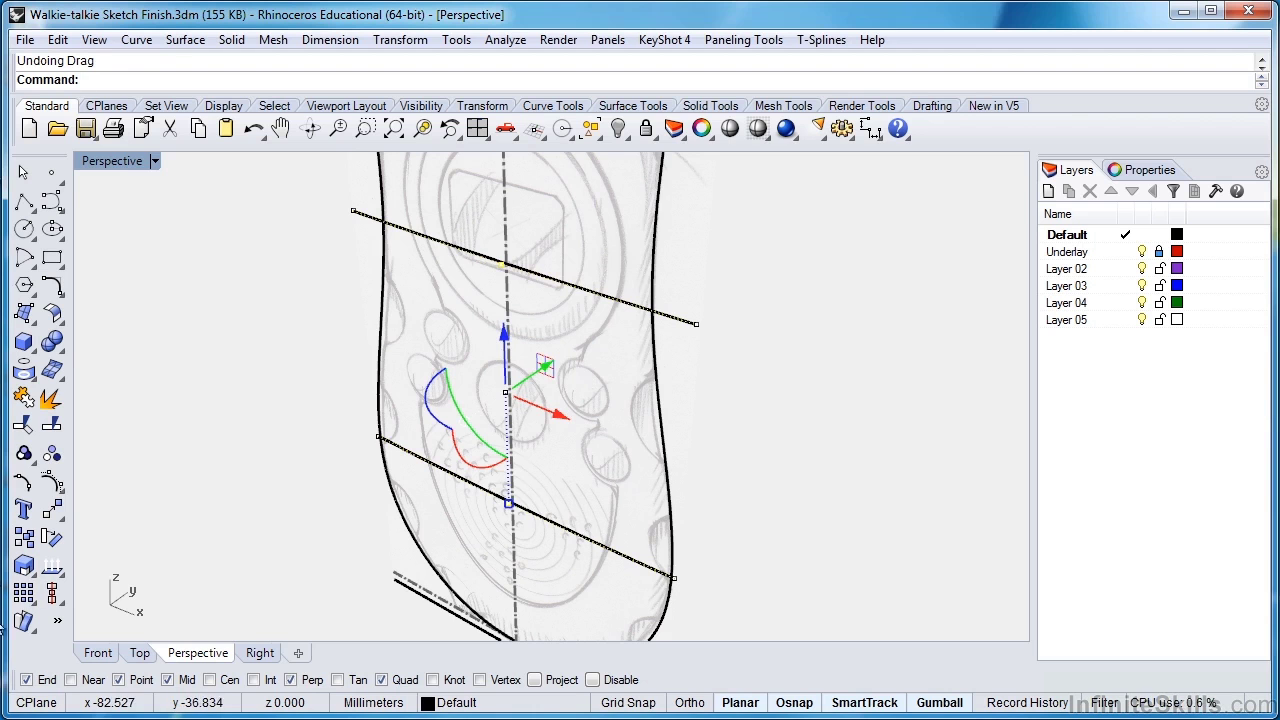
{"action": "left_click", "coordinate": [140, 652]}
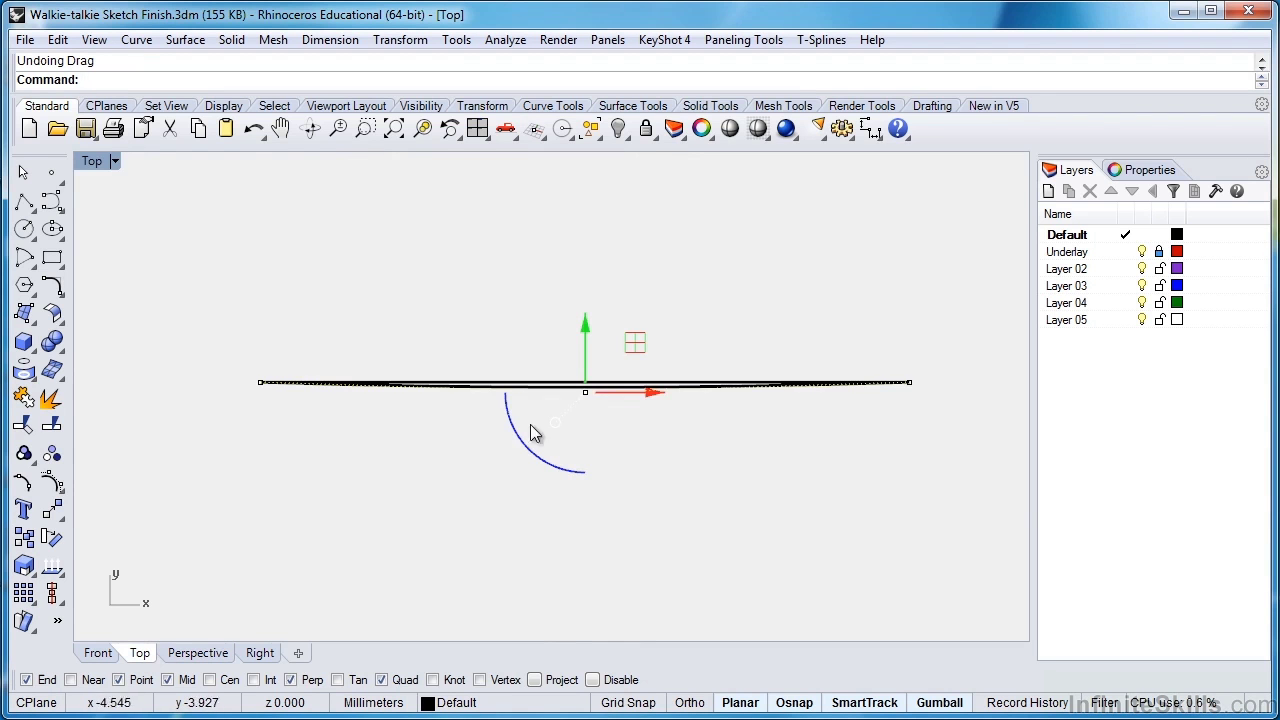
{"action": "key", "text": "ctrl+z"}
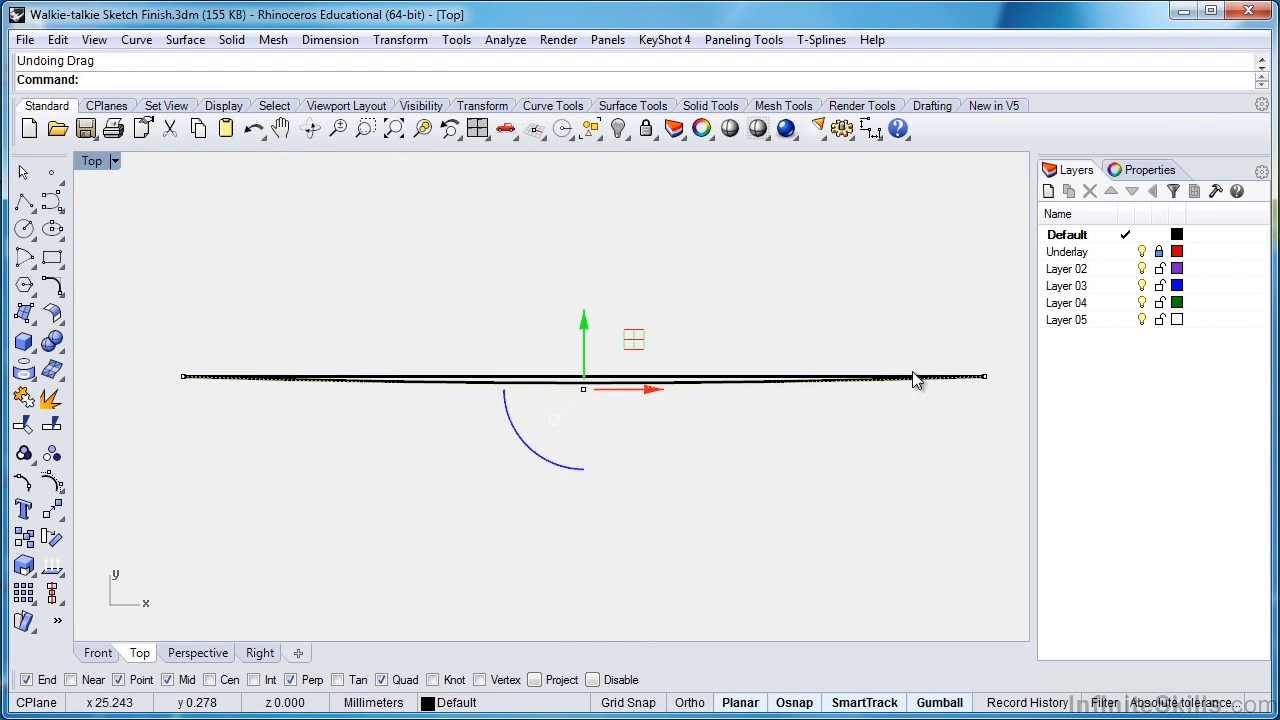
{"action": "left_click", "coordinate": [198, 652]}
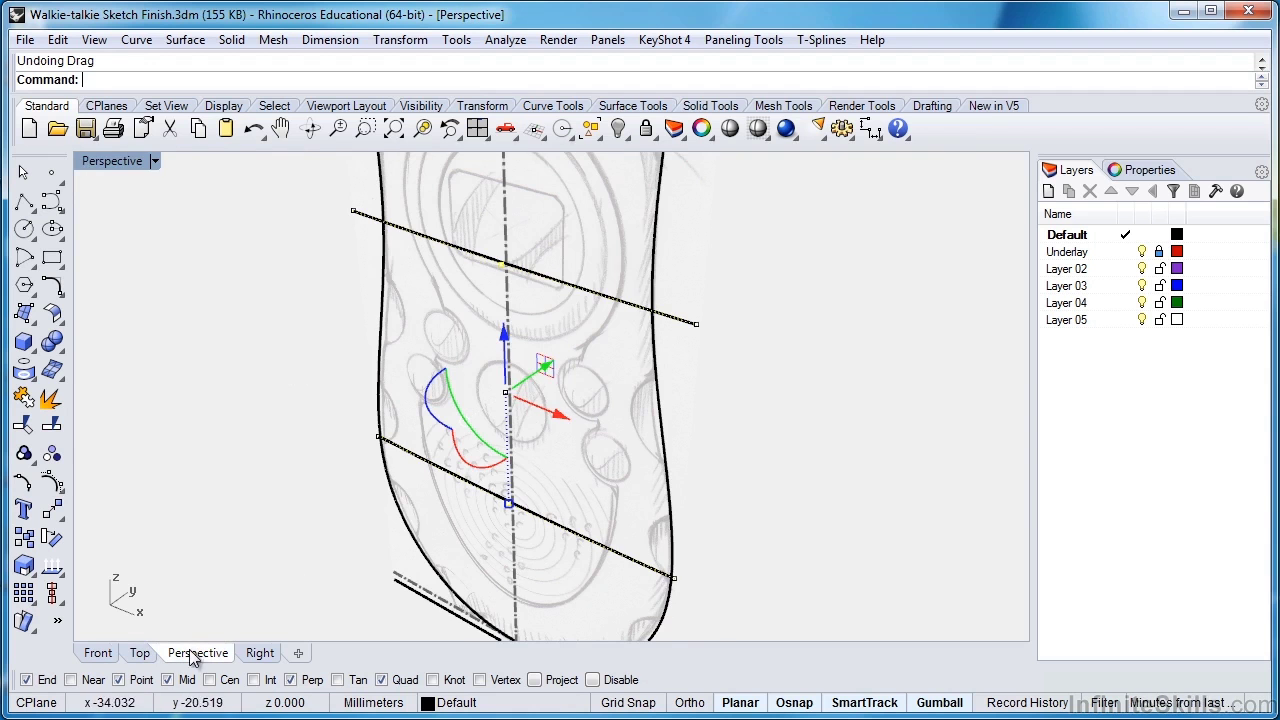
Reopen the Gumball's numeric entry, cancel it, and check the curves' arc in Top view.
{"action": "left_click", "coordinate": [535, 373]}
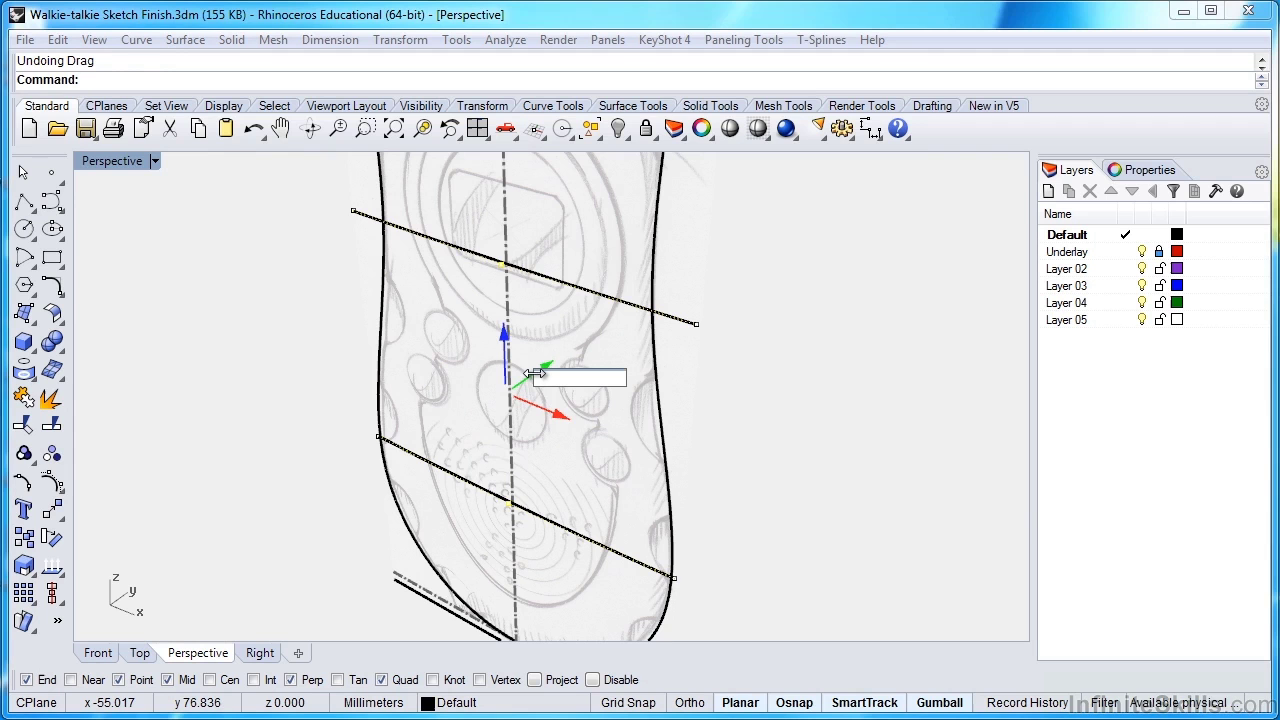
{"action": "key", "text": "Escape"}
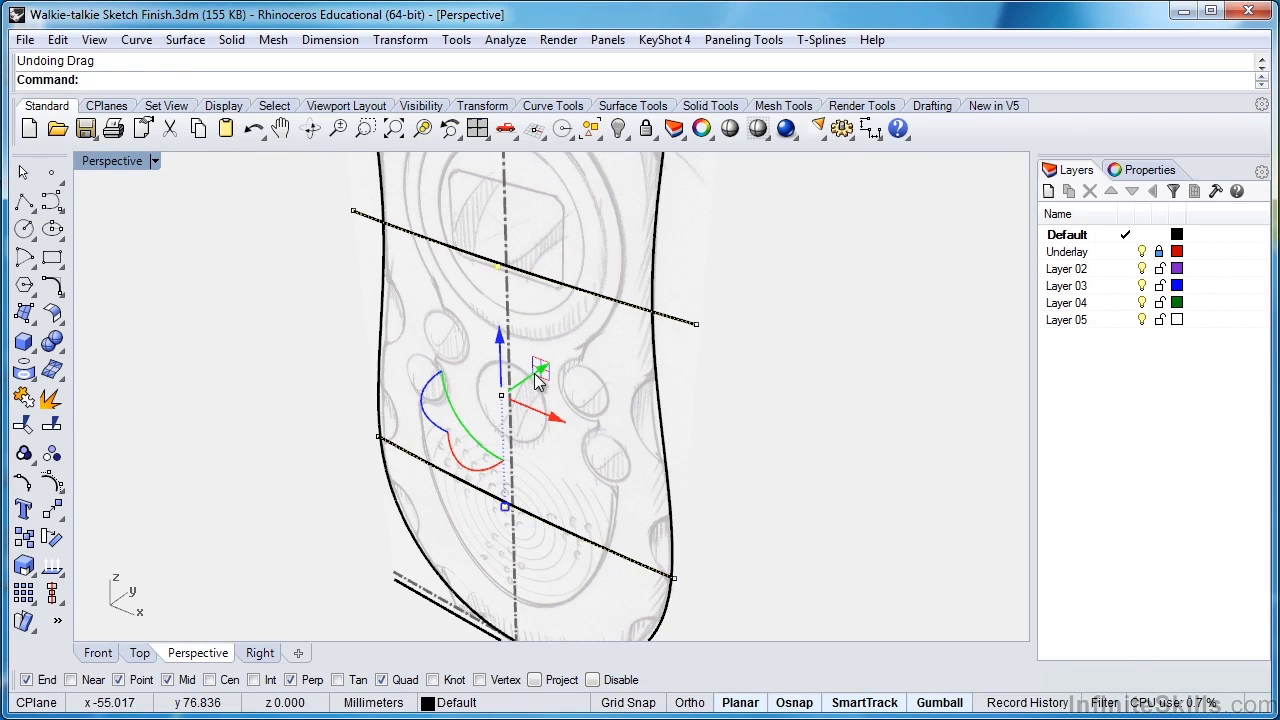
{"action": "left_click", "coordinate": [139, 652]}
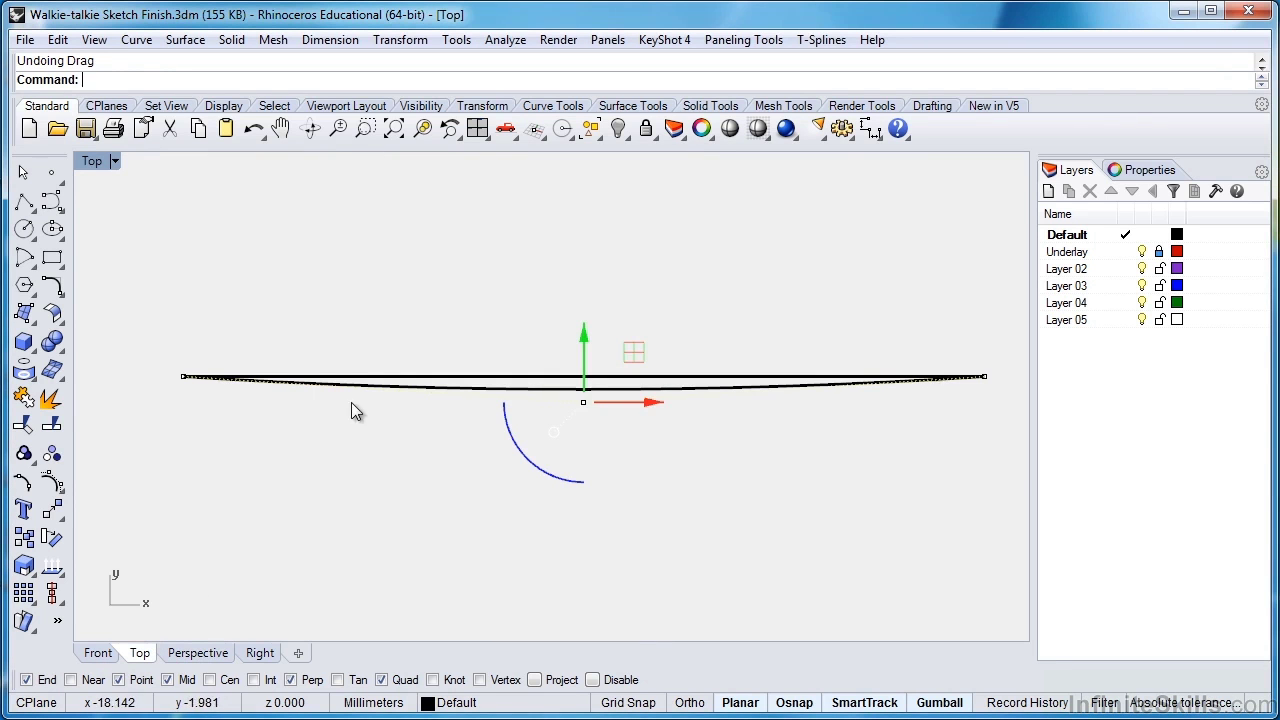
{"action": "left_click", "coordinate": [197, 652]}
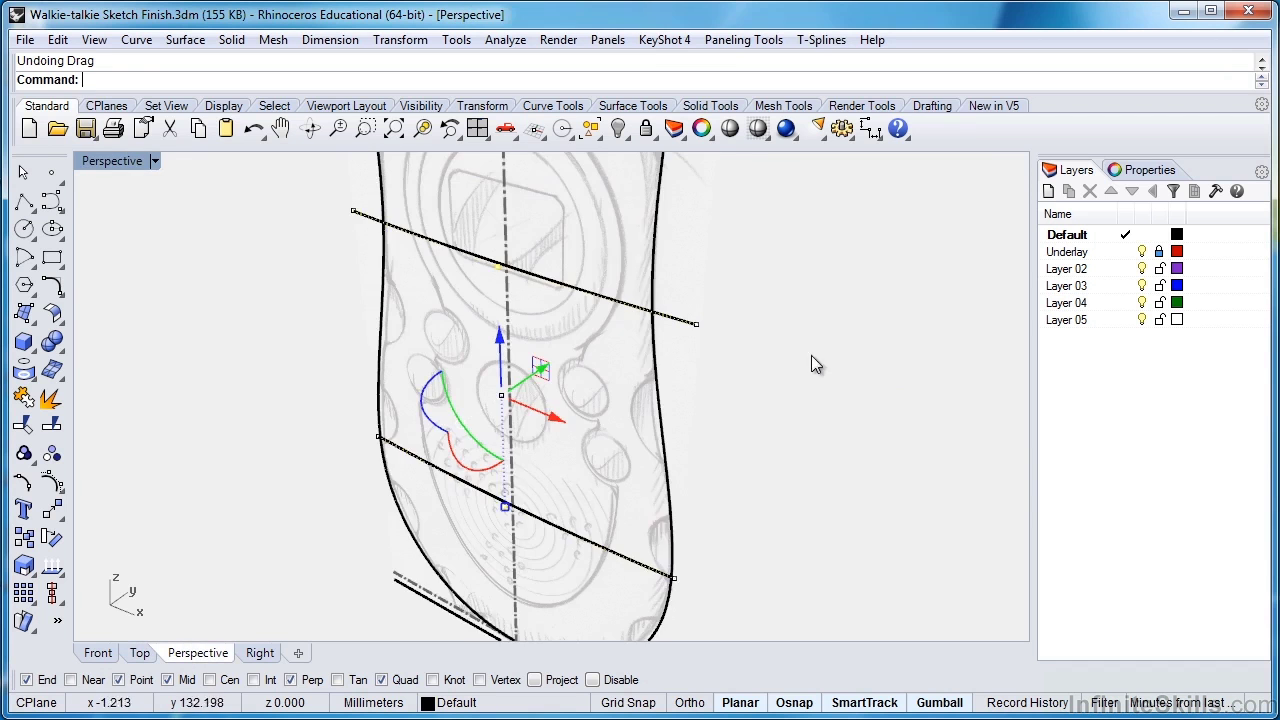
{"action": "mouse_move", "coordinate": [811, 355]}
{"action": "right_mouse_down"}
{"action": "mouse_move", "coordinate": [818, 345]}
{"action": "mouse_move", "coordinate": [634, 409]}
{"action": "mouse_move", "coordinate": [669, 441]}
{"action": "right_mouse_up"}
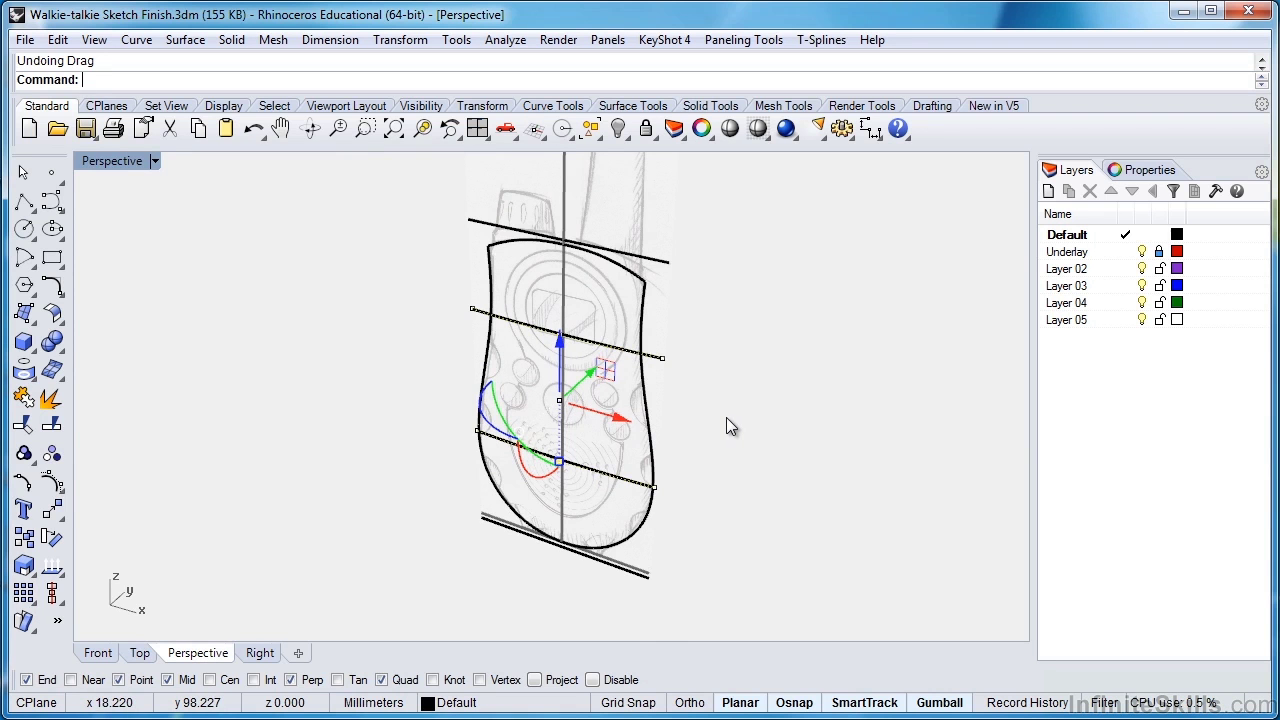
Orbit to inspect the bowed curves, clear selection and control points, then face the sketch front-on.
{"action": "mouse_move", "coordinate": [723, 418]}
{"action": "right_mouse_down"}
{"action": "mouse_move", "coordinate": [750, 430]}
{"action": "mouse_move", "coordinate": [580, 434]}
{"action": "mouse_move", "coordinate": [548, 351]}
{"action": "mouse_move", "coordinate": [567, 452]}
{"action": "mouse_move", "coordinate": [691, 414]}
{"action": "mouse_move", "coordinate": [705, 449]}
{"action": "right_mouse_up"}
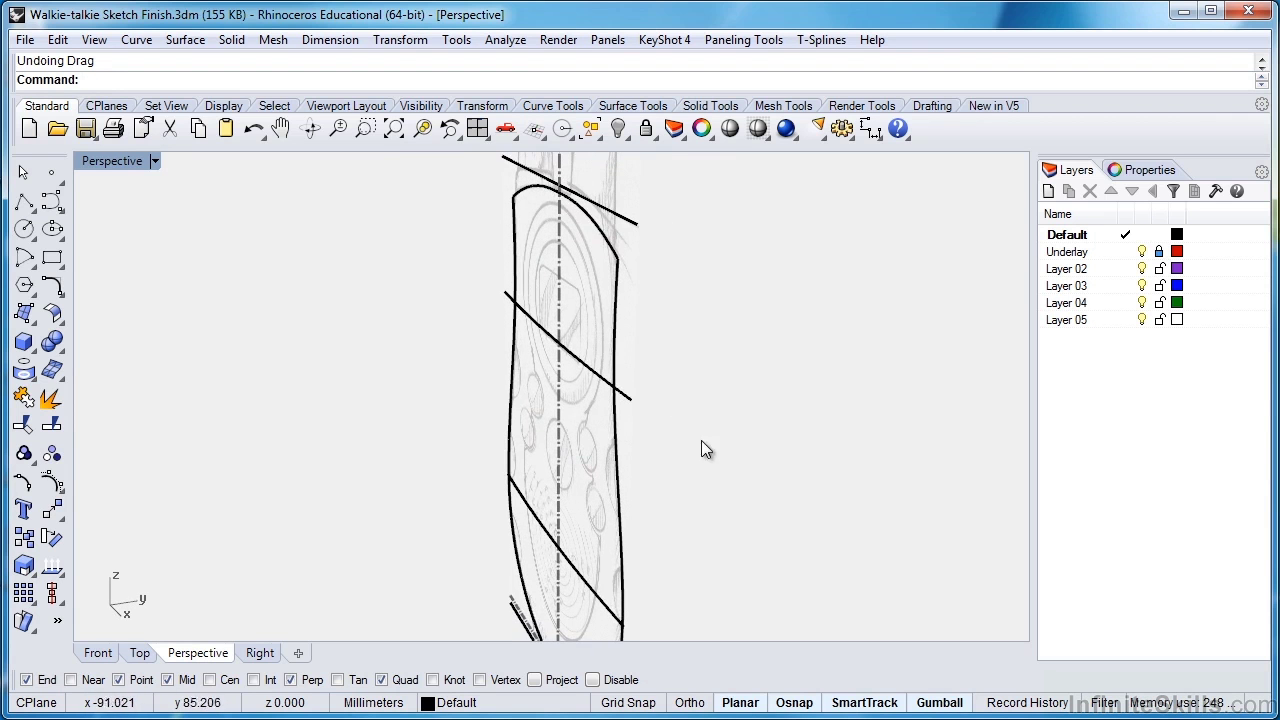
{"action": "mouse_move", "coordinate": [680, 380]}
{"action": "right_mouse_down"}
{"action": "mouse_move", "coordinate": [689, 400]}
{"action": "mouse_move", "coordinate": [503, 200]}
{"action": "mouse_move", "coordinate": [673, 264]}
{"action": "mouse_move", "coordinate": [547, 298]}
{"action": "mouse_move", "coordinate": [525, 405]}
{"action": "mouse_move", "coordinate": [629, 337]}
{"action": "mouse_move", "coordinate": [602, 355]}
{"action": "mouse_move", "coordinate": [626, 391]}
{"action": "mouse_move", "coordinate": [626, 371]}
{"action": "mouse_move", "coordinate": [628, 410]}
{"action": "right_mouse_up"}
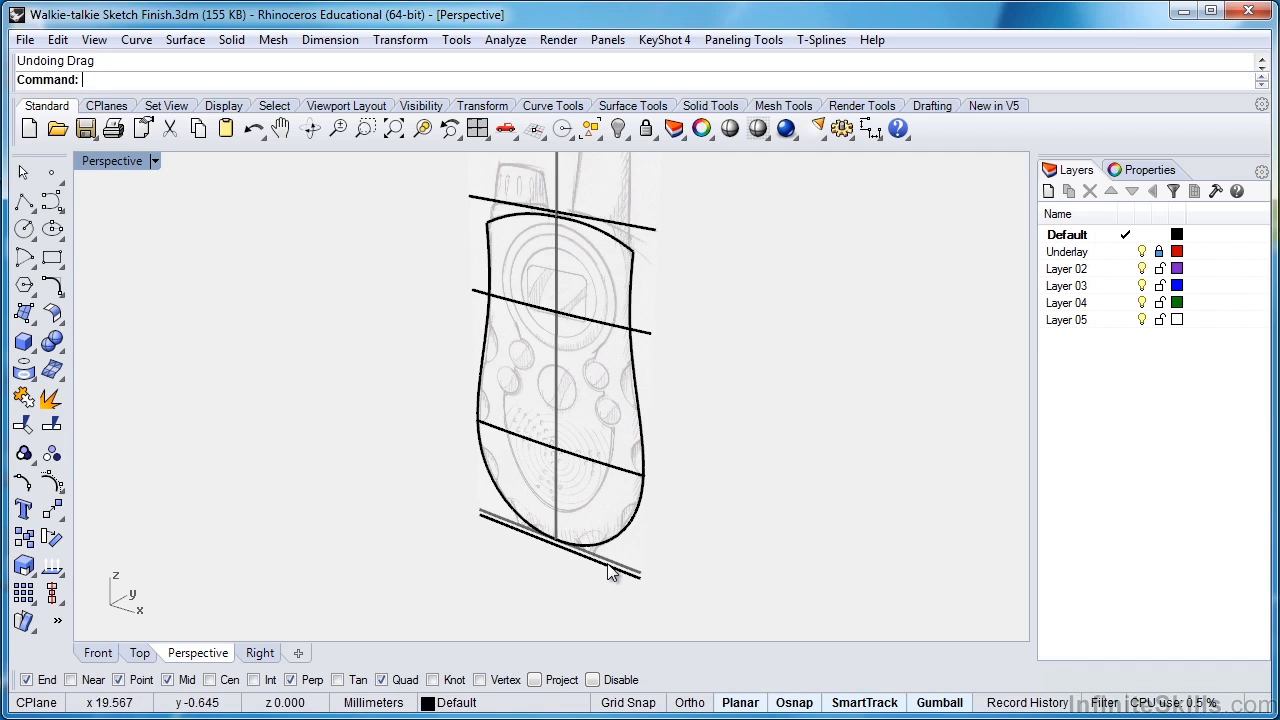
{"action": "left_click", "coordinate": [575, 458]}
{"action": "key", "text": "Escape"}
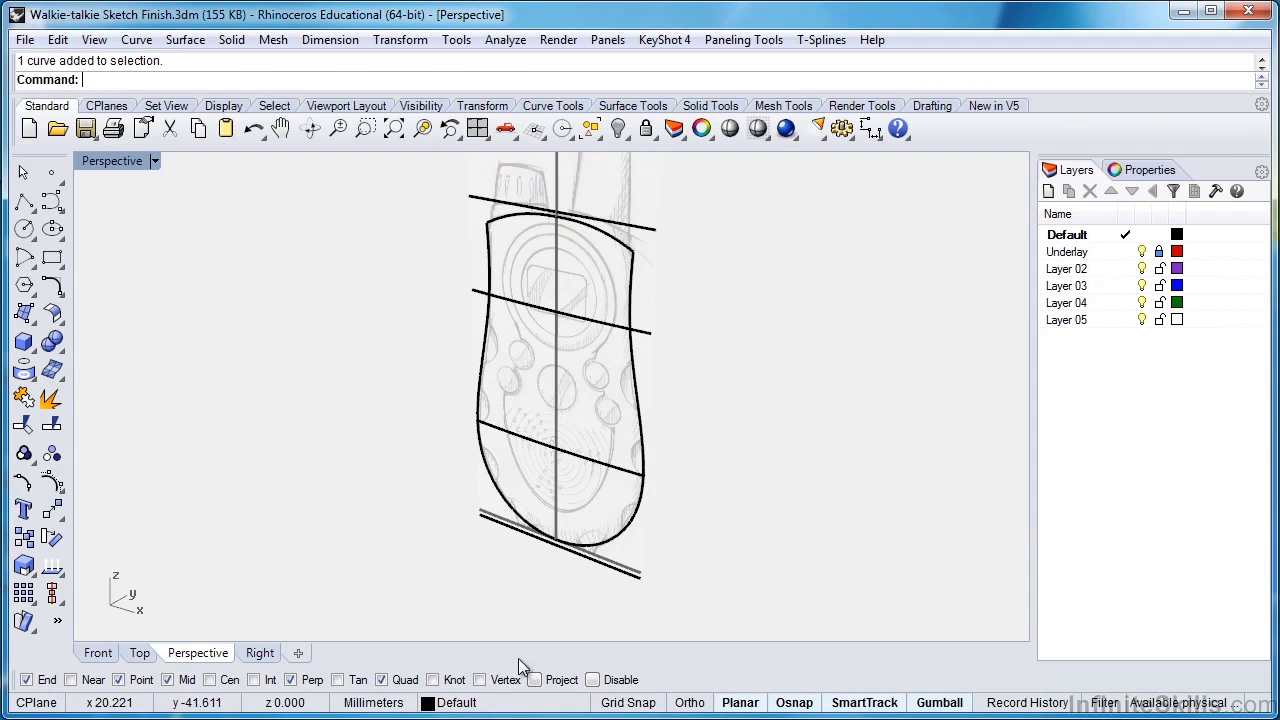
{"action": "scroll", "coordinate": [552, 557], "scroll_direction": "up", "scroll_amount": 3}
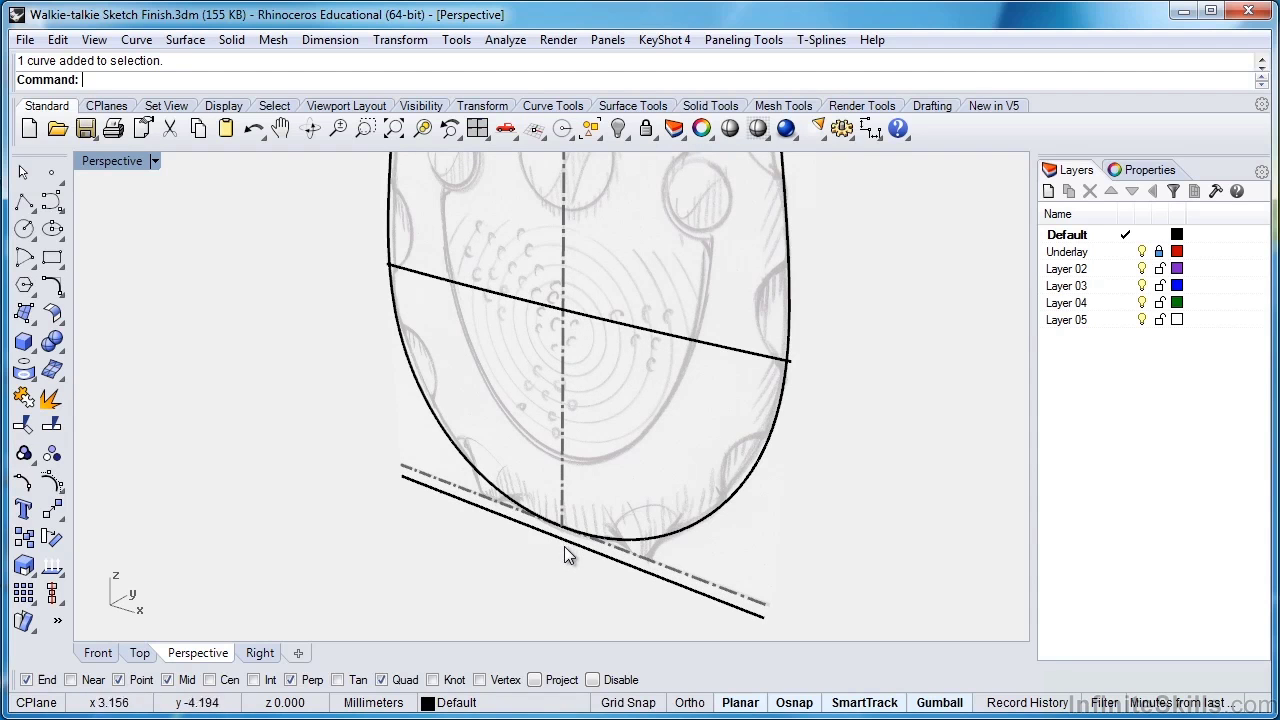
{"action": "scroll", "coordinate": [556, 560], "scroll_direction": "down", "scroll_amount": 3}
{"action": "mouse_move", "coordinate": [552, 563]}
{"action": "right_mouse_down"}
{"action": "mouse_move", "coordinate": [535, 558]}
{"action": "mouse_move", "coordinate": [624, 531]}
{"action": "mouse_move", "coordinate": [518, 462]}
{"action": "right_mouse_up"}
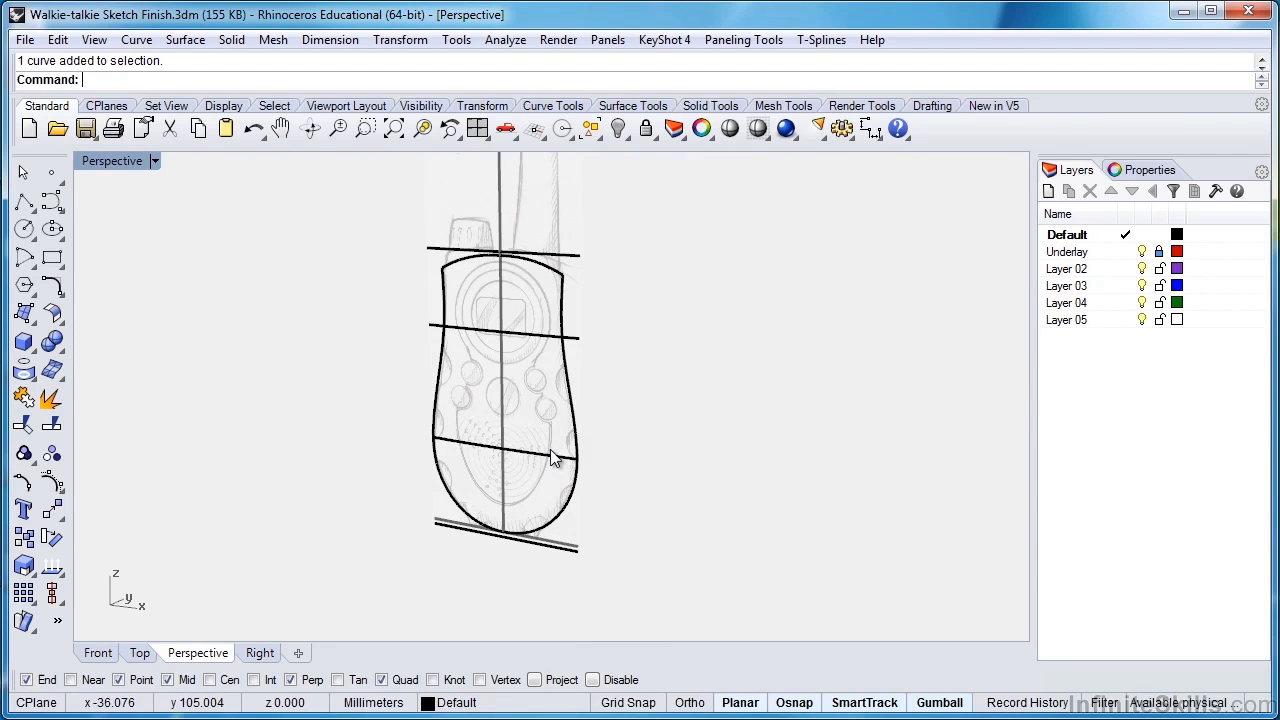